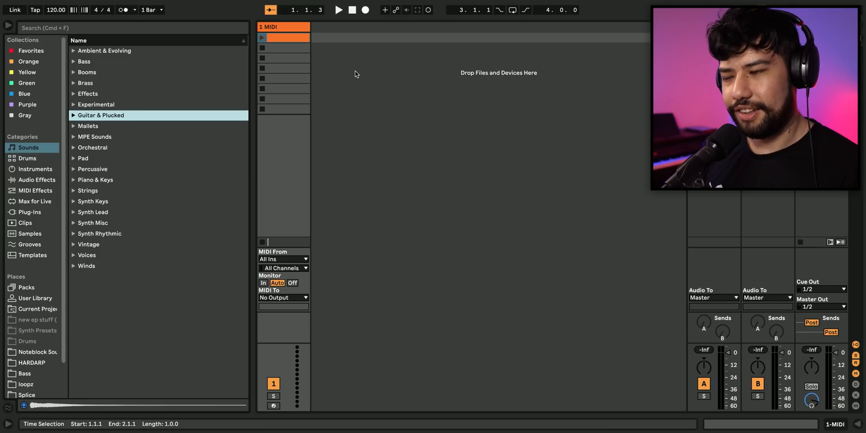
Create a MIDI clip in the first slot of the MIDI track and load the Wavetable instrument onto that track.
double_click(303, 37)
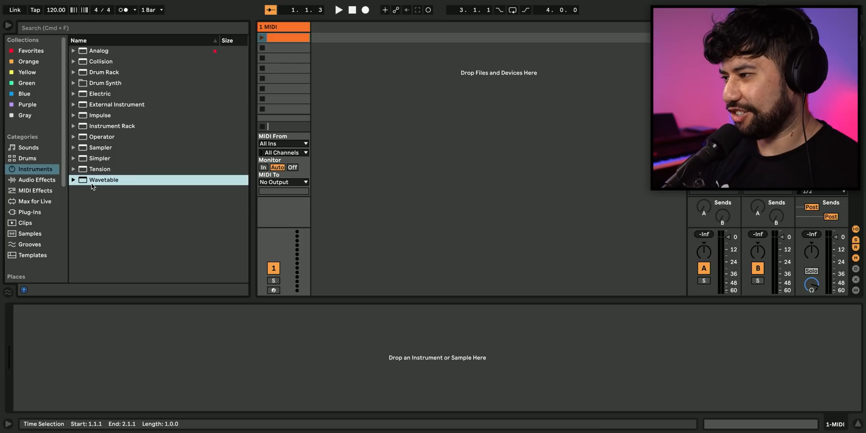
drag(93, 324, 90, 328)
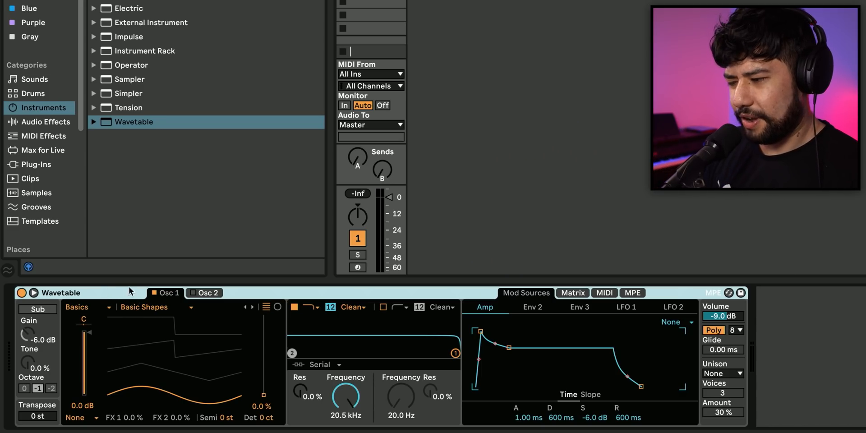
Set the wavetable position of Wavetable's oscillator 1 to 50%.
drag(143, 357, 320, 187)
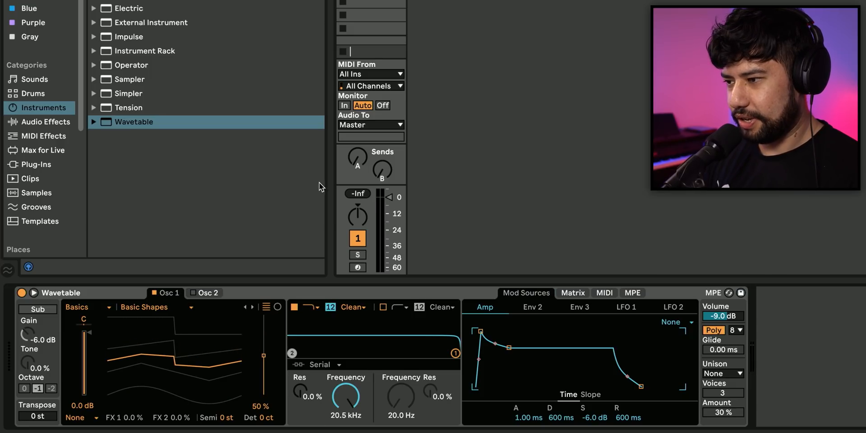
click(358, 268)
drag(219, 329, 199, 356)
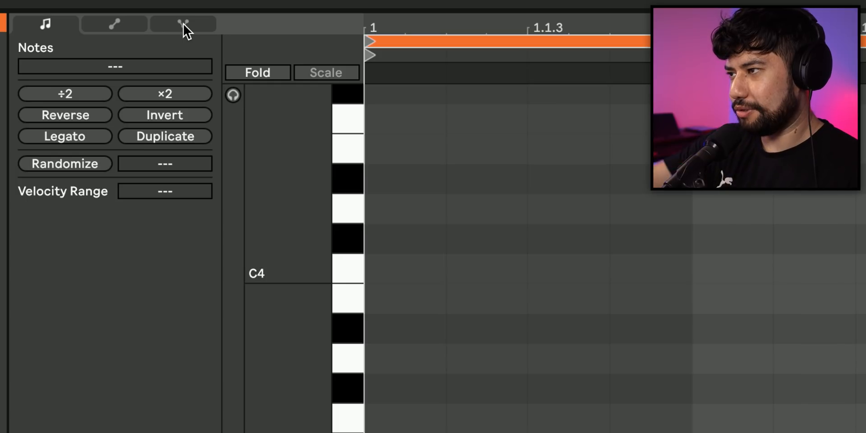
Draw a G#3 note across the clip, bend its start two semitones down with the glide ending at 1.3, and play it.
click(183, 23)
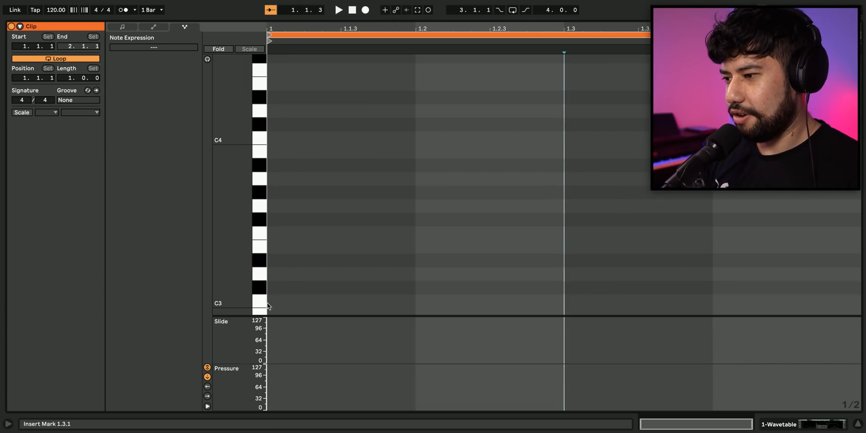
click(276, 179)
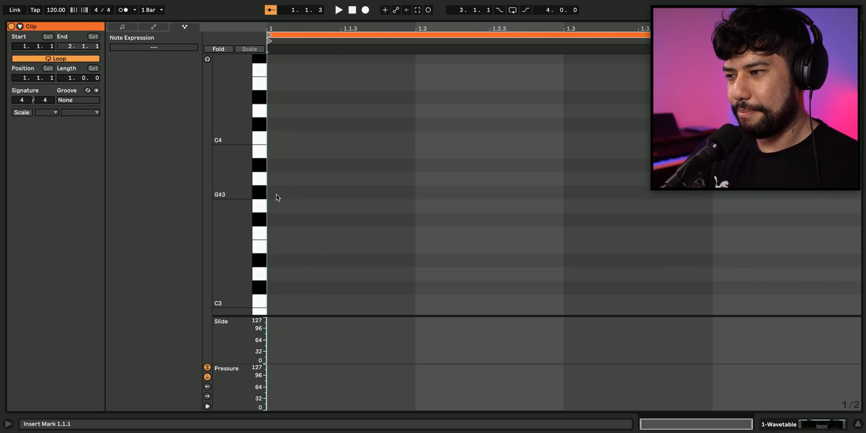
drag(278, 194, 565, 195)
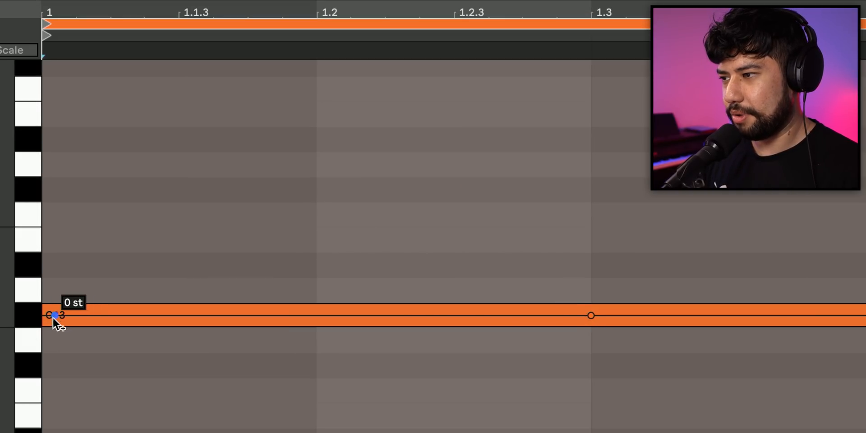
drag(52, 316, 42, 366)
key(space)
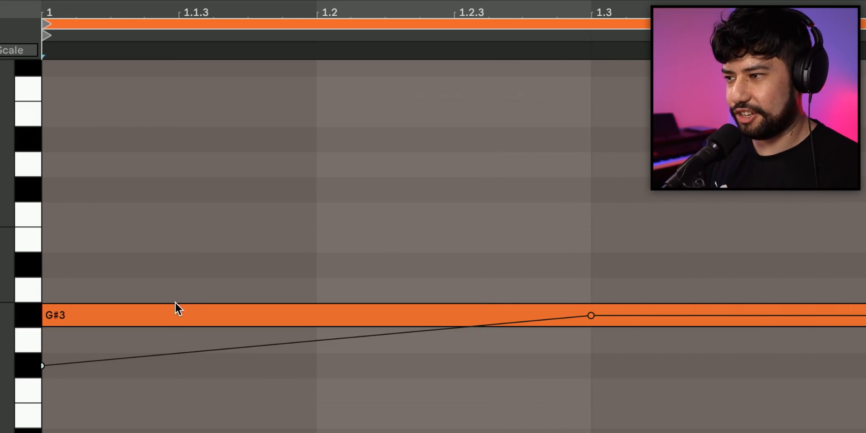
Duplicate the G#3 note up to C#4, bend the copy's start two semitones above its pitch, and audition both notes.
alt+drag(175, 307, 168, 184)
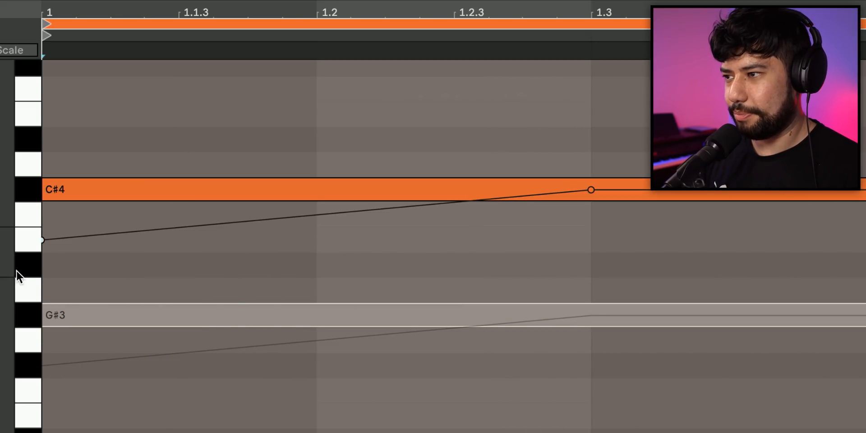
drag(43, 241, 54, 139)
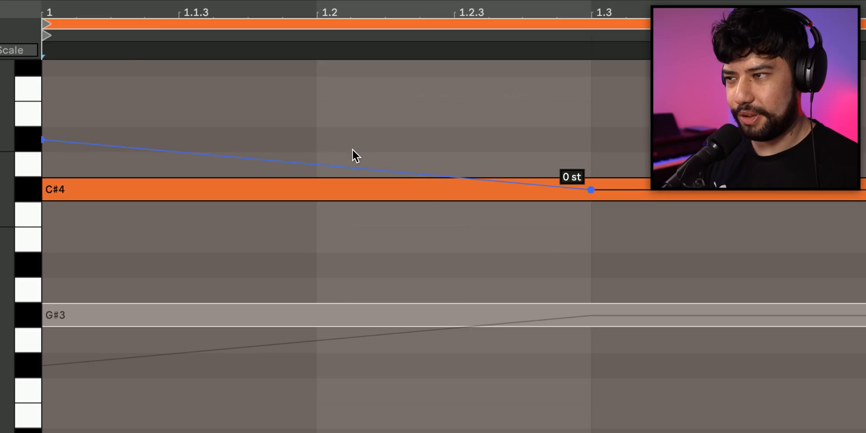
key(space)
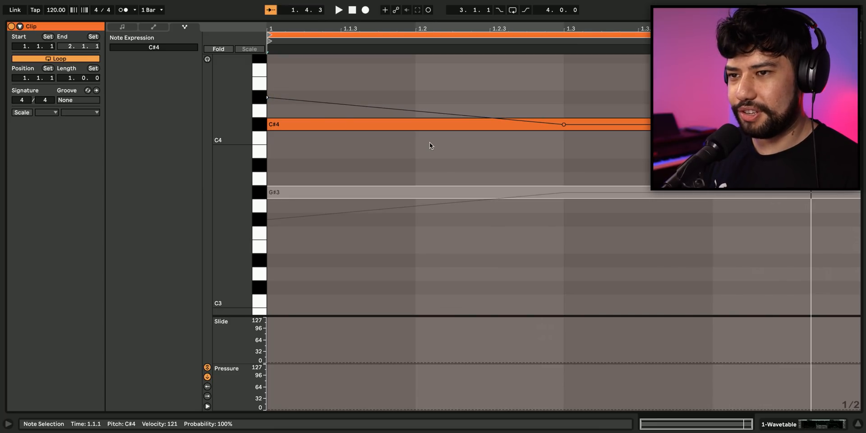
key(space)
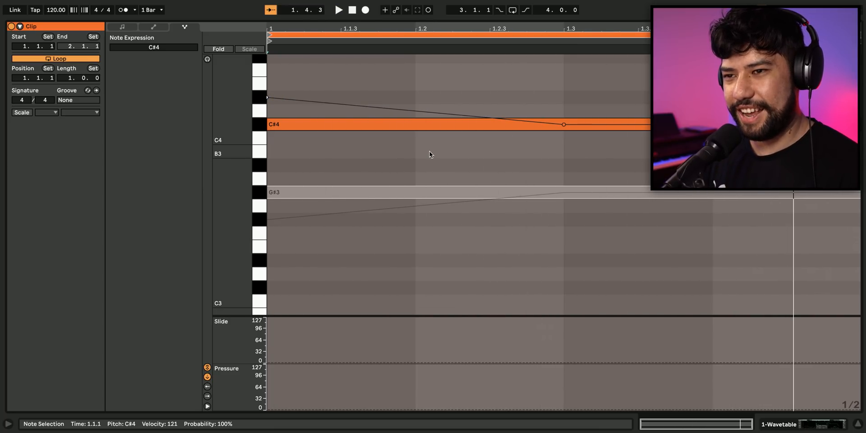
key(space)
Duplicate the C#4 note up to F4 and bend the copy up two semitones between 1.3 and 1.4, keeping its opening glide.
click(132, 28)
scroll(458, 242, up, 5)
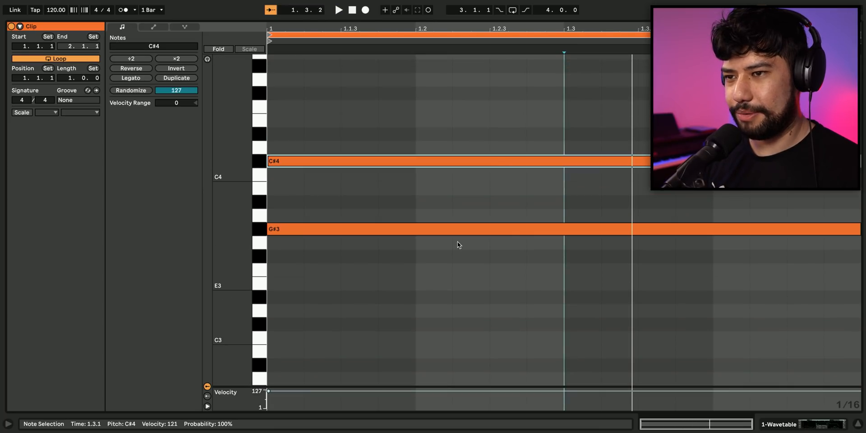
drag(436, 188, 434, 136)
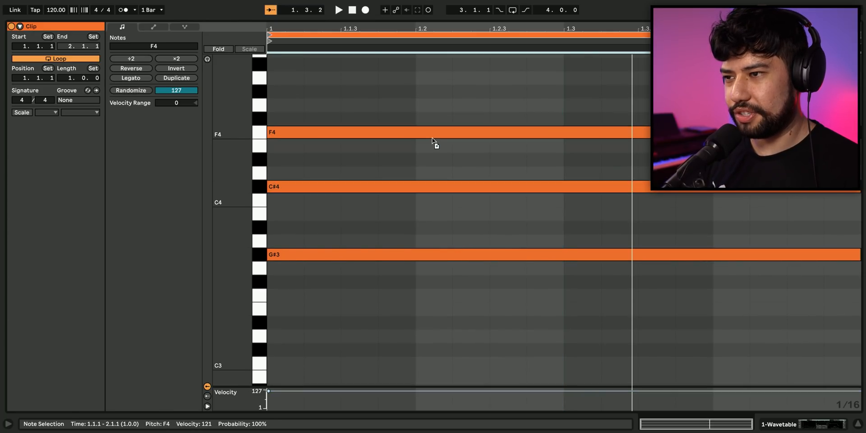
click(184, 27)
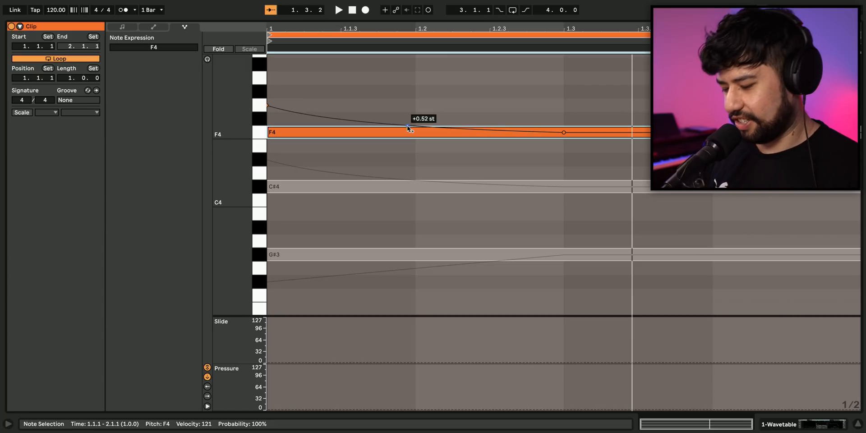
drag(602, 133, 699, 107)
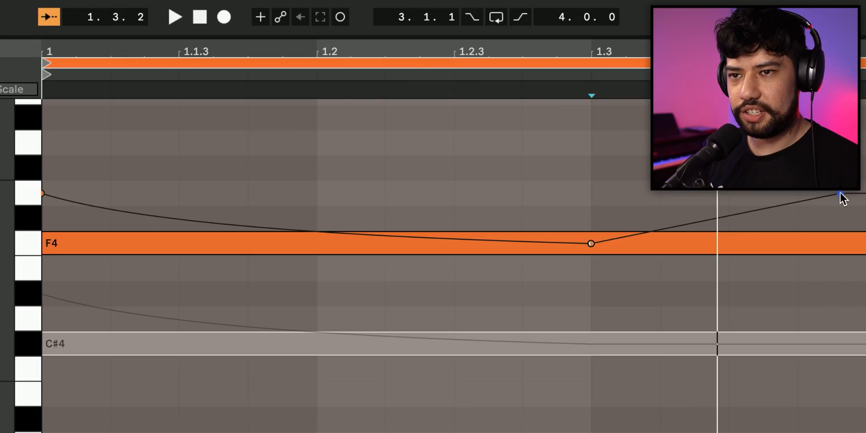
drag(841, 198, 865, 194)
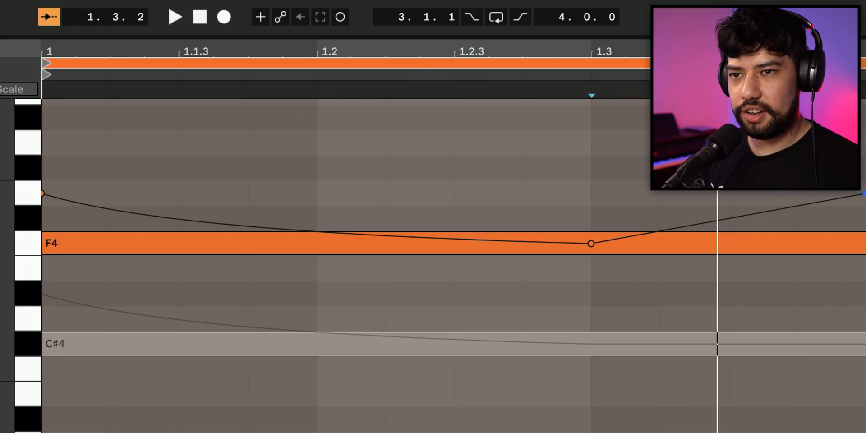
key(space)
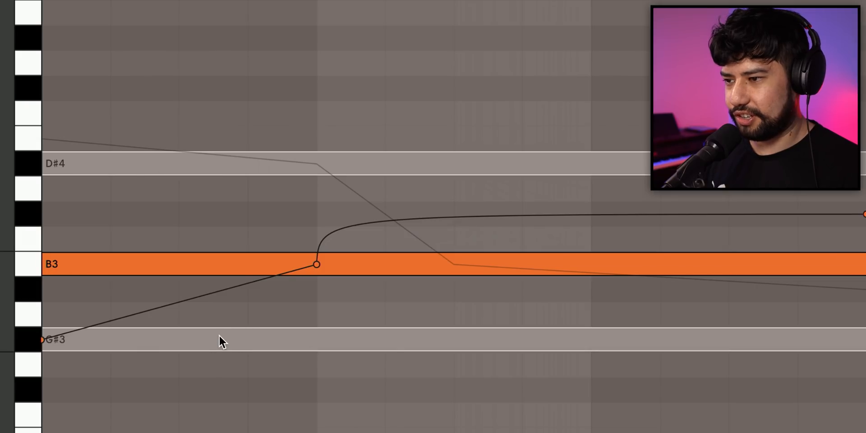
Add pitch-bend breakpoints to the G#3 note below the gliding B3 and D#4 notes, and play the chord.
click(220, 342)
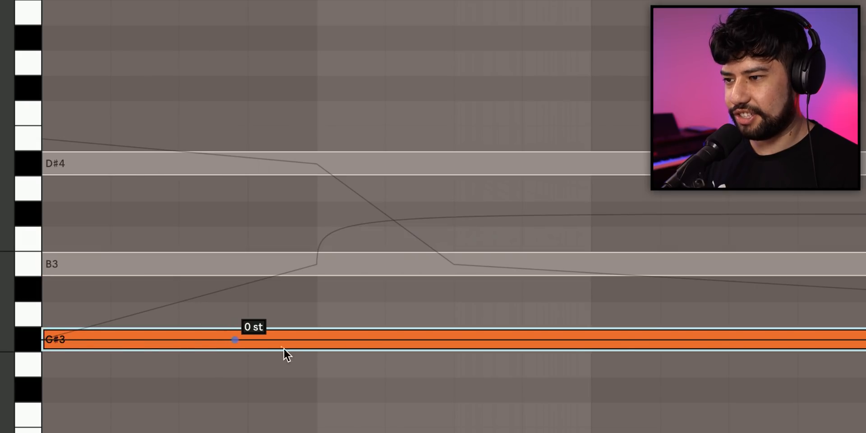
drag(345, 344, 564, 320)
key(space)
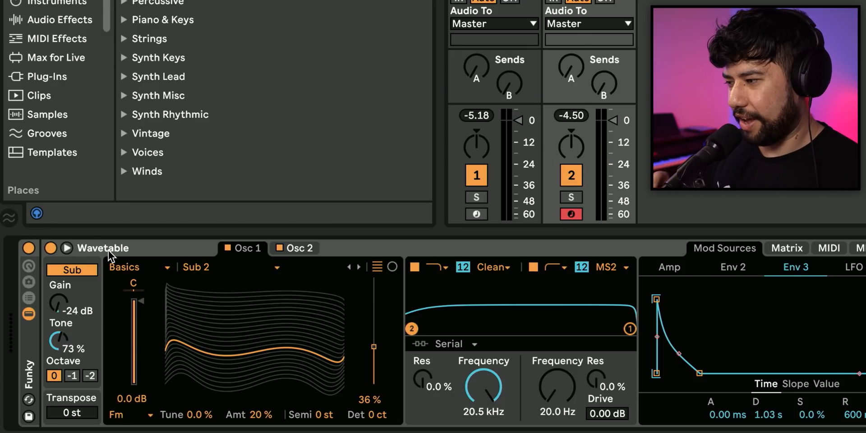
Examine the Funky track's Wavetable device and play back its clip of pitch-bent chords and melody.
click(108, 250)
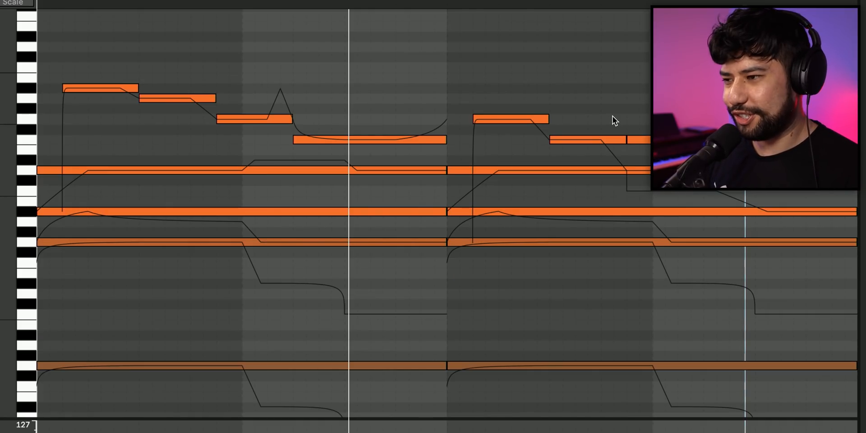
key(space)
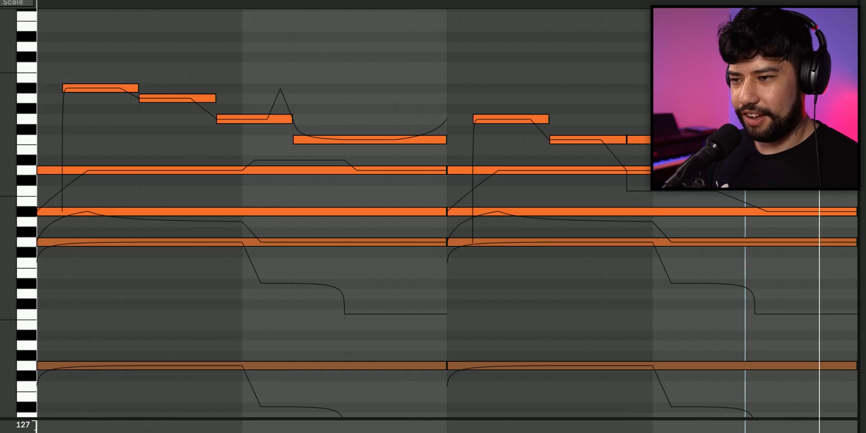
scroll(722, 370, down, 1)
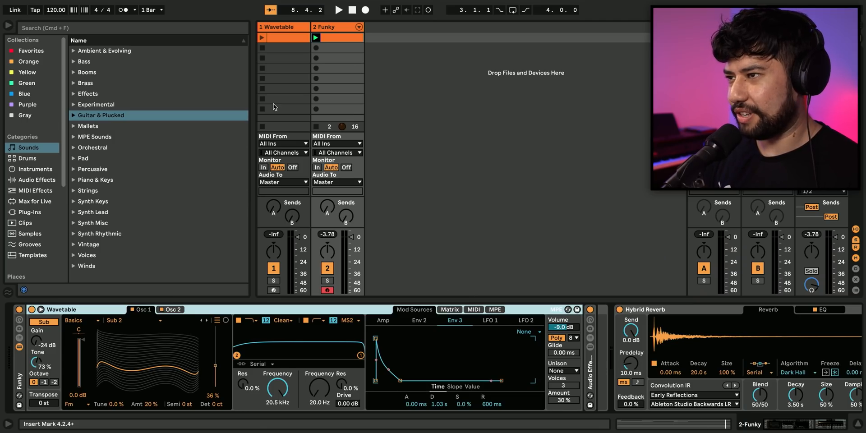
Unfold the Audio Effect Rack on the Funky track and inspect its parallel Spectral Resonator chains in solo.
double_click(592, 379)
click(640, 346)
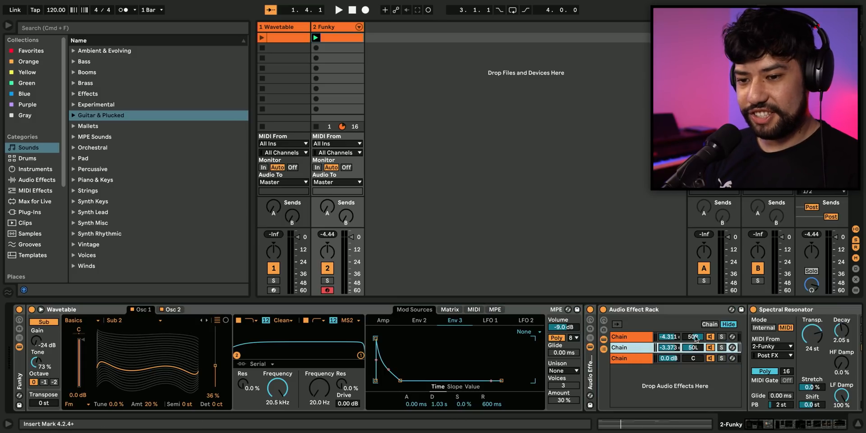
click(772, 426)
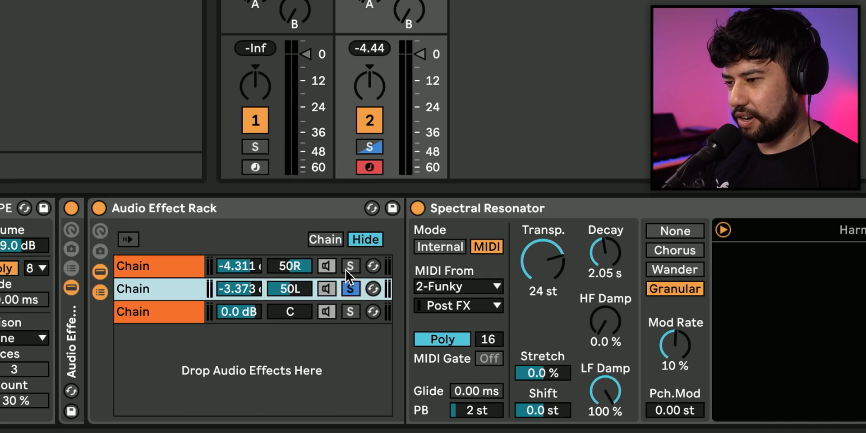
click(21, 266)
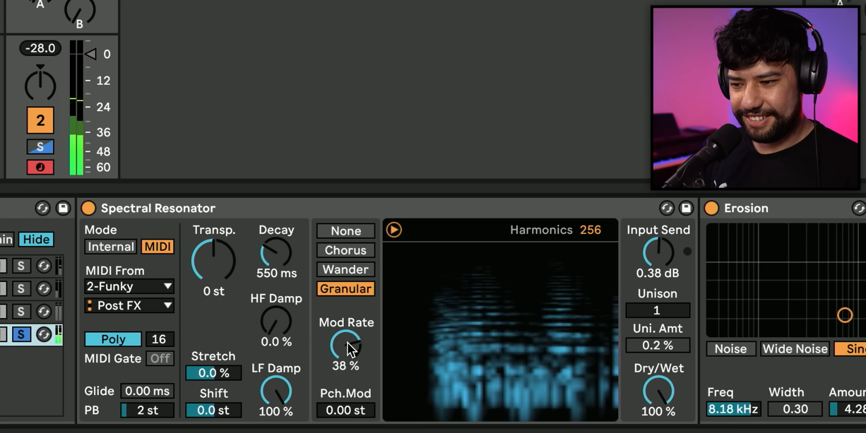
Experiment with the modulation rate, Chorus modulation mode and decay of the soloed chain's Spectral Resonator.
mouse_move(346, 347)
mouse_down()
mouse_move(345, 372)
mouse_move(337, 349)
mouse_up()
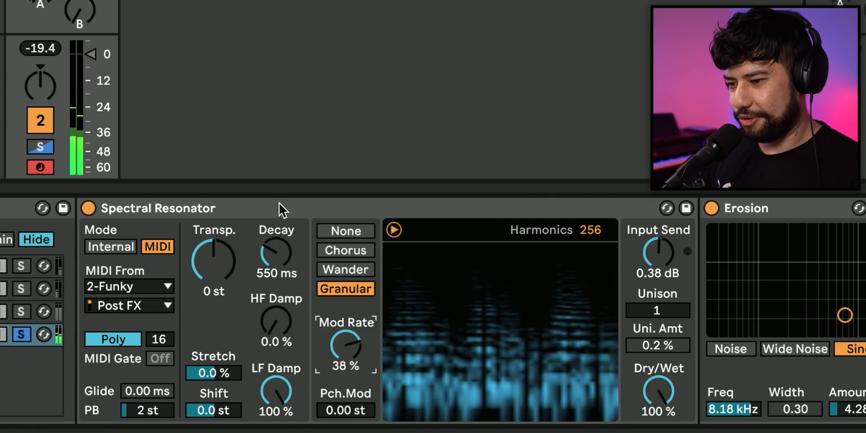
click(335, 247)
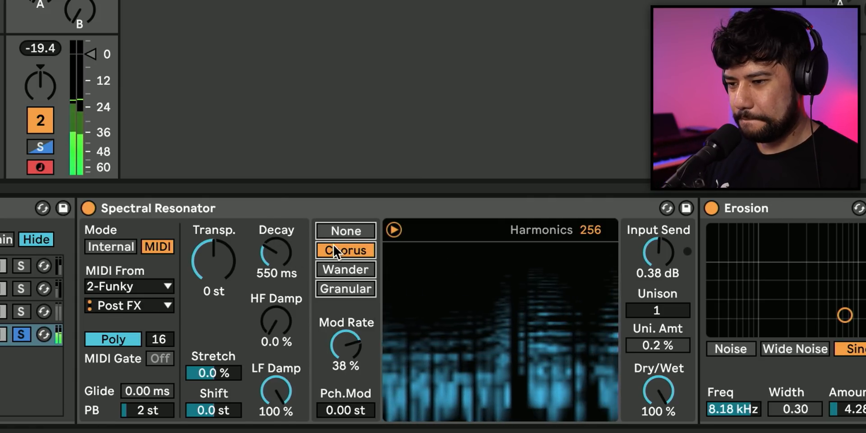
mouse_move(277, 254)
mouse_down()
mouse_move(287, 204)
mouse_move(277, 251)
mouse_up()
drag(323, 331, 350, 310)
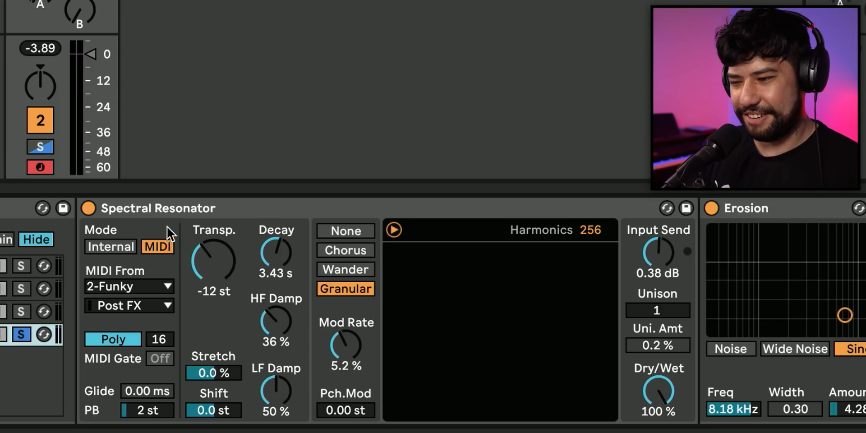
Try the Spectral Resonator in Internal mode with a 140 Hz frequency and a 6.7% modulation rate.
click(134, 244)
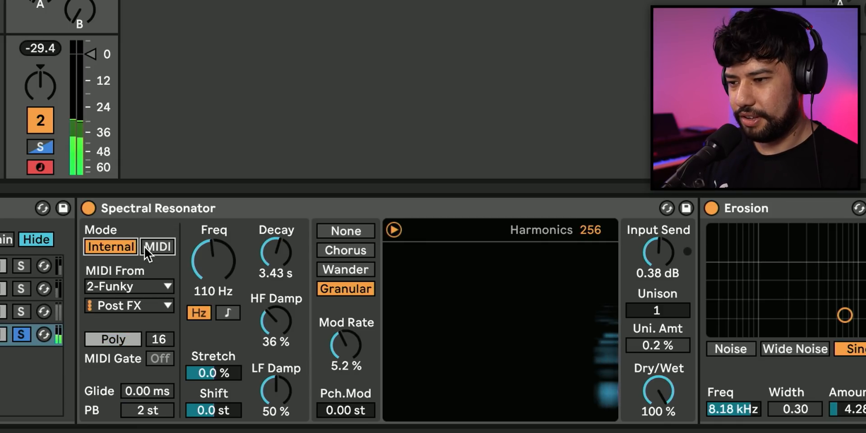
mouse_move(212, 262)
mouse_down()
mouse_move(212, 305)
mouse_move(213, 234)
mouse_move(215, 257)
mouse_up()
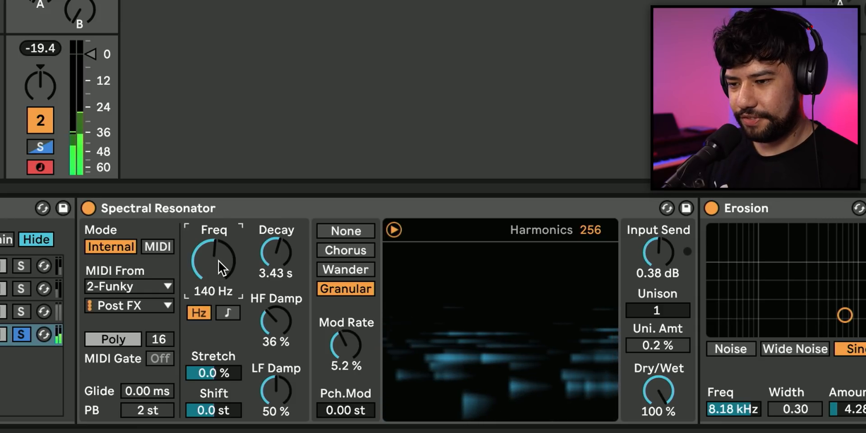
drag(346, 337, 332, 372)
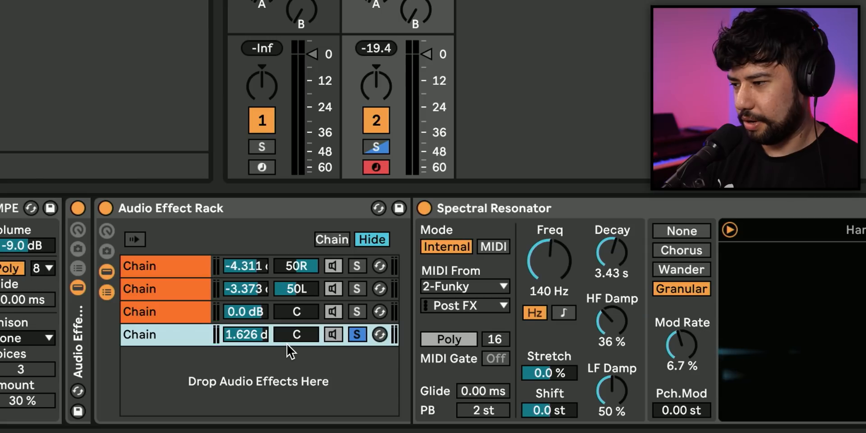
Delete the soloed fourth chain from the Audio Effect Rack and select the Hybrid Reverb that follows the rack.
key(Delete)
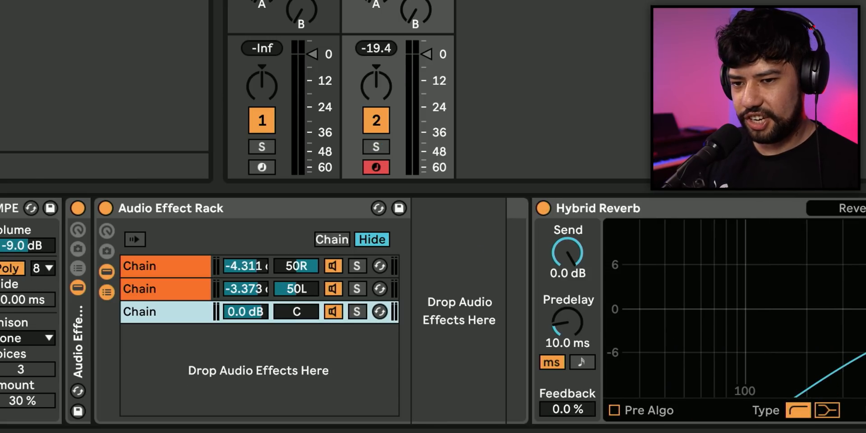
scroll(363, 276, right, 3)
scroll(363, 276, left, 5)
scroll(362, 277, right, 8)
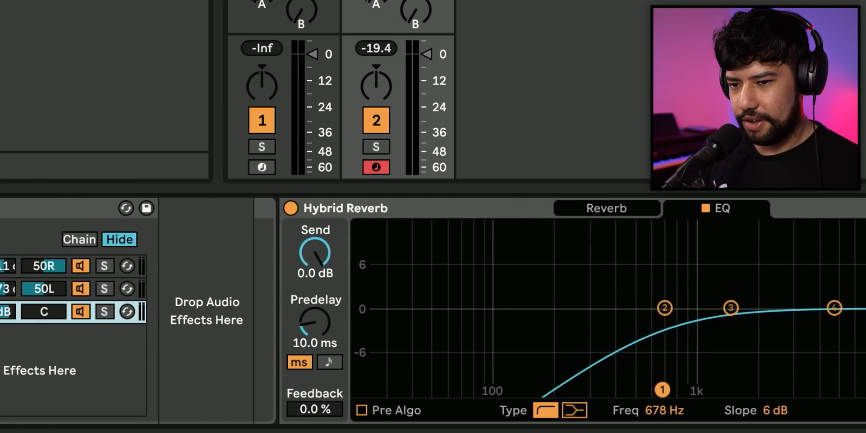
click(269, 227)
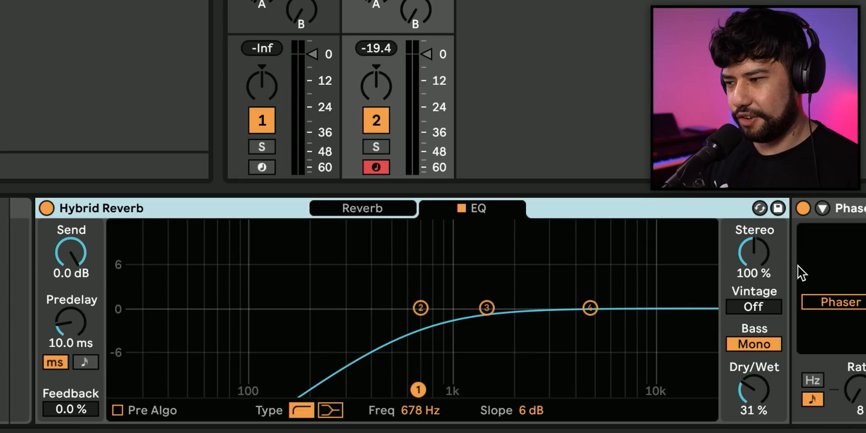
Show the reverb settings of the Funky track's Hybrid Reverb, and add a new Hybrid Reverb after Analog on track 3.
click(359, 209)
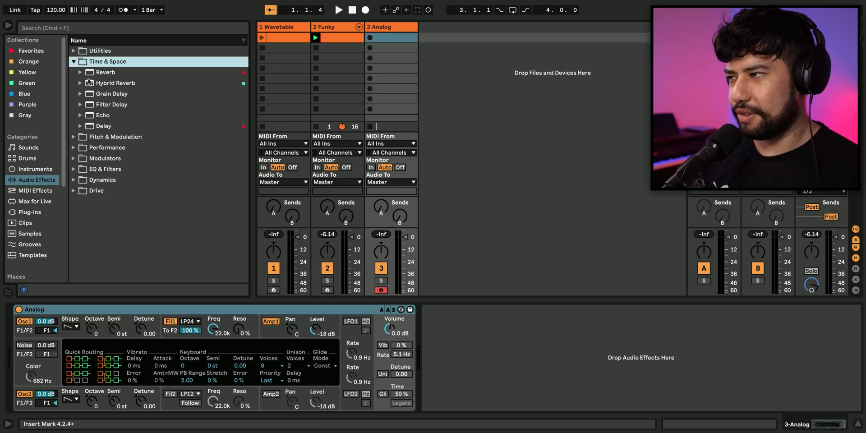
drag(91, 84, 566, 384)
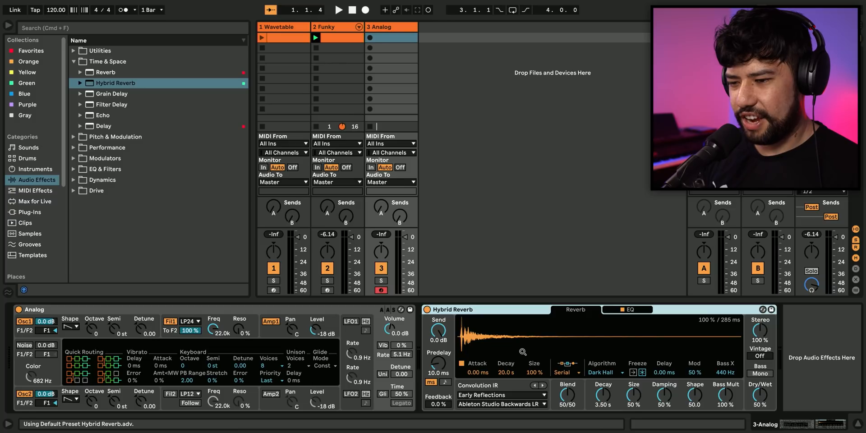
click(35, 51)
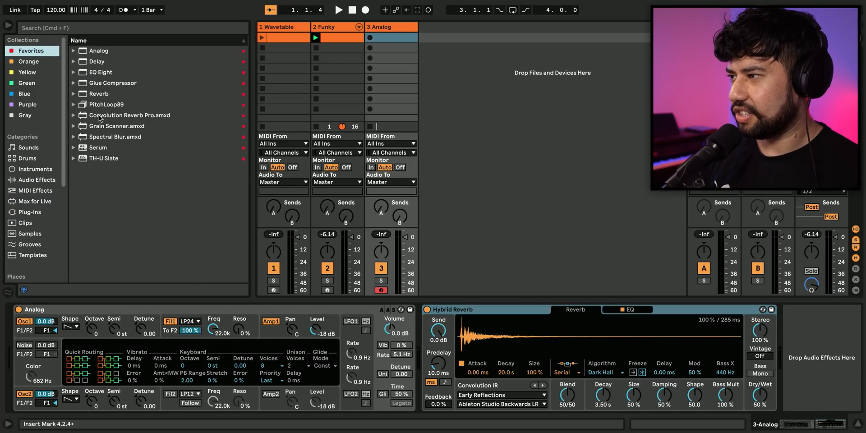
drag(100, 118, 148, 137)
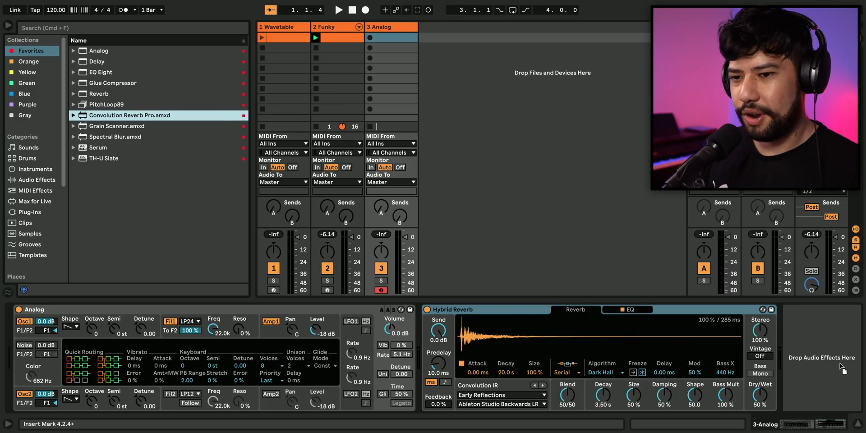
drag(843, 368, 172, 121)
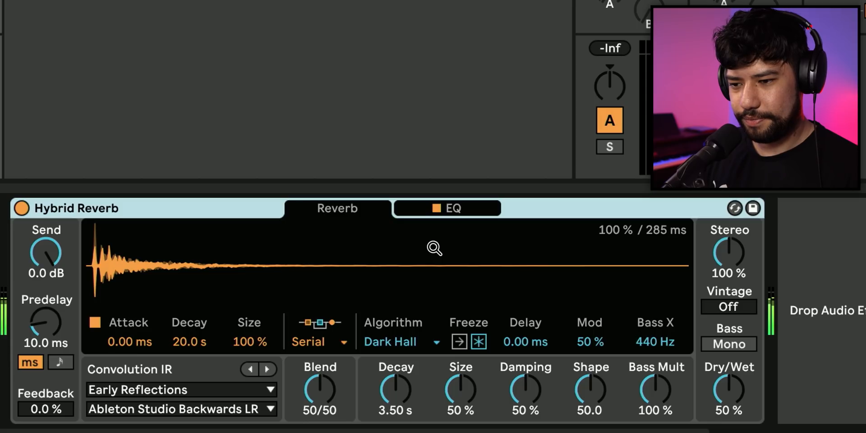
Try the Hybrid Reverb's Large Wood Room impulse response from Chambers and Large Rooms, and Arena Hall 20s from Bigger Spaces.
click(232, 391)
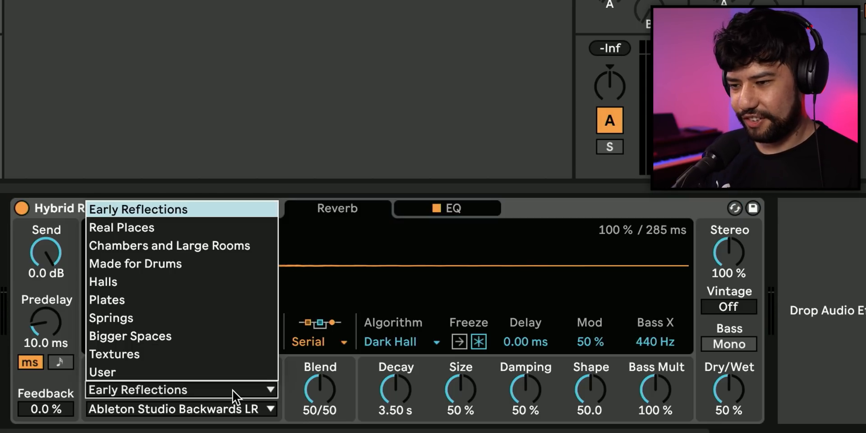
click(253, 250)
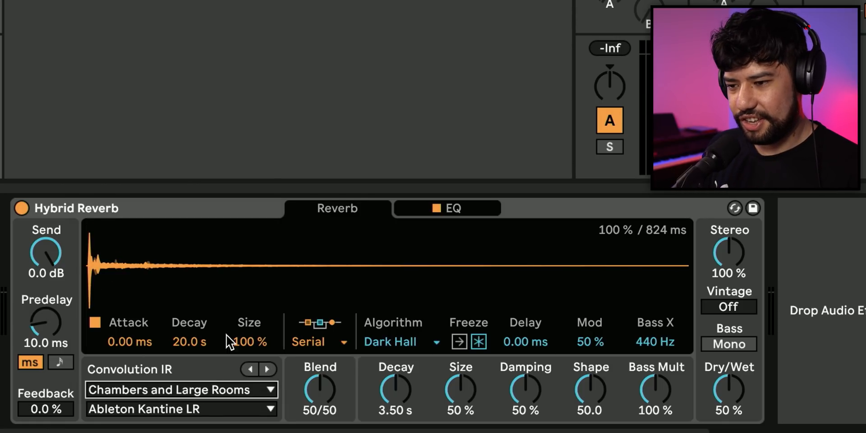
click(218, 408)
click(196, 356)
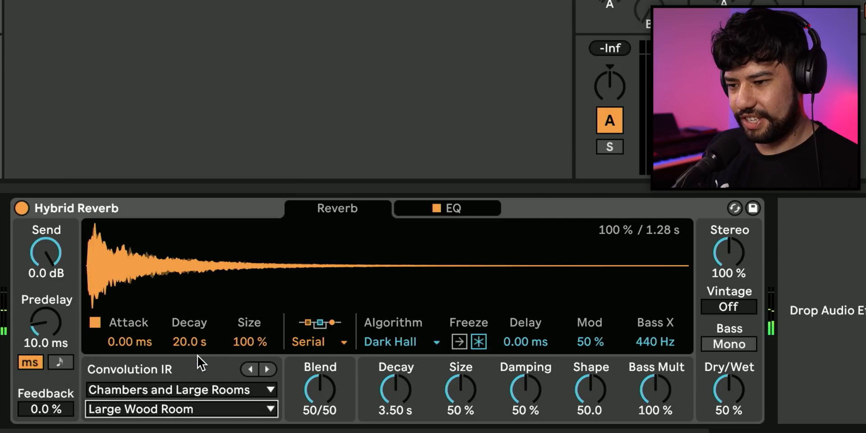
click(199, 389)
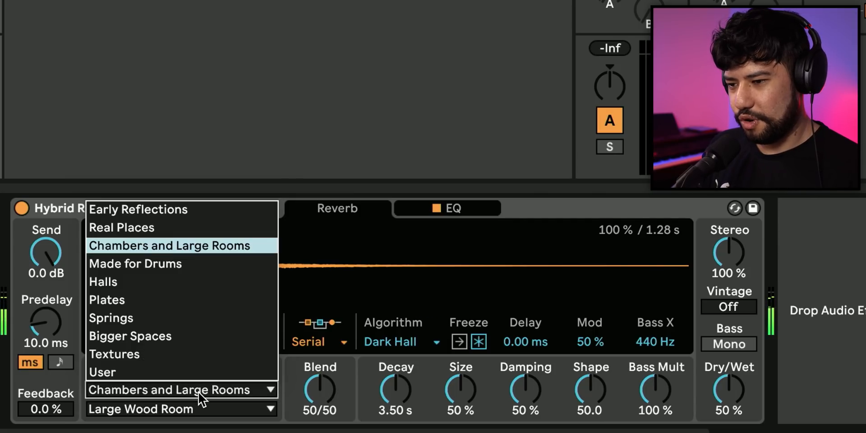
click(174, 332)
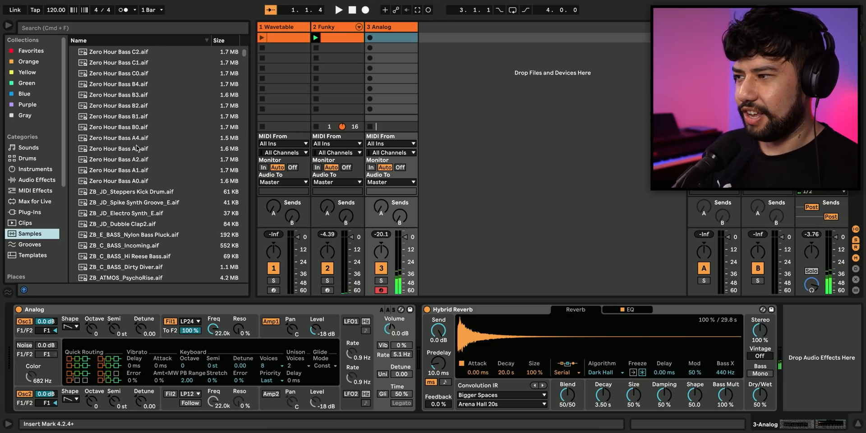
Try library samples such as SNARE TS 1465 CBN SFX 40 and Rim Three Iron as the Hybrid Reverb's user impulse response.
scroll(145, 153, down, 10)
scroll(232, 163, down, 15)
scroll(230, 170, down, 10)
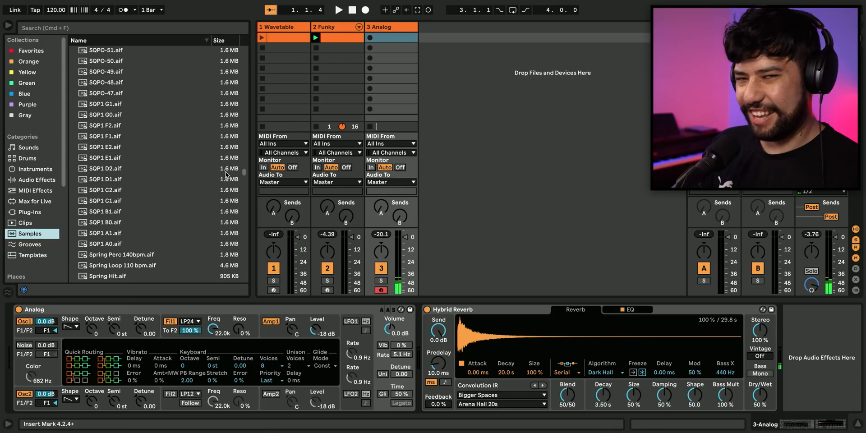
drag(105, 201, 596, 338)
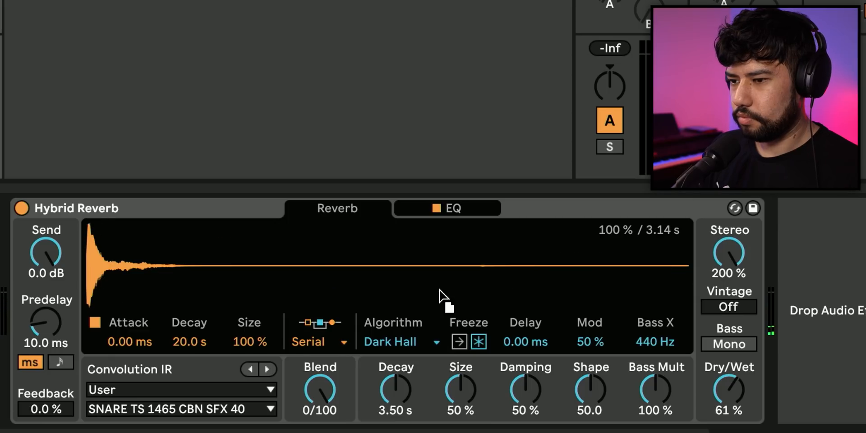
key(Down)
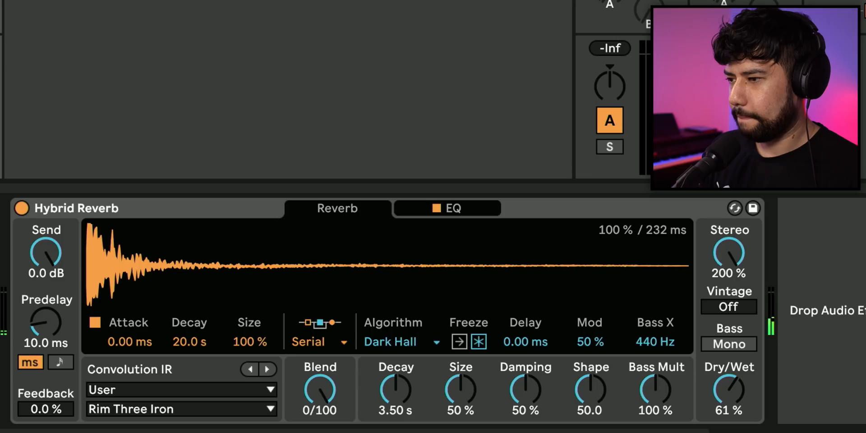
key(Down)
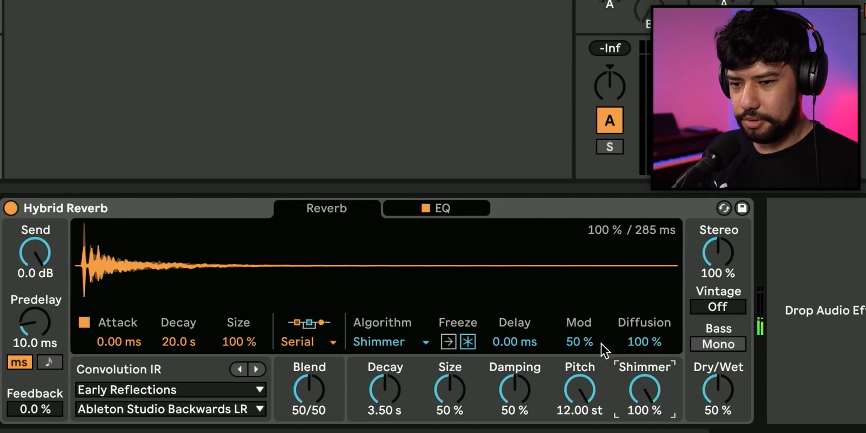
Try the Shimmer Hybrid Reverb with 100% Mod, the Beer Sheva Town Hall LR impulse response, Freeze and 200% stereo.
drag(580, 341, 624, 248)
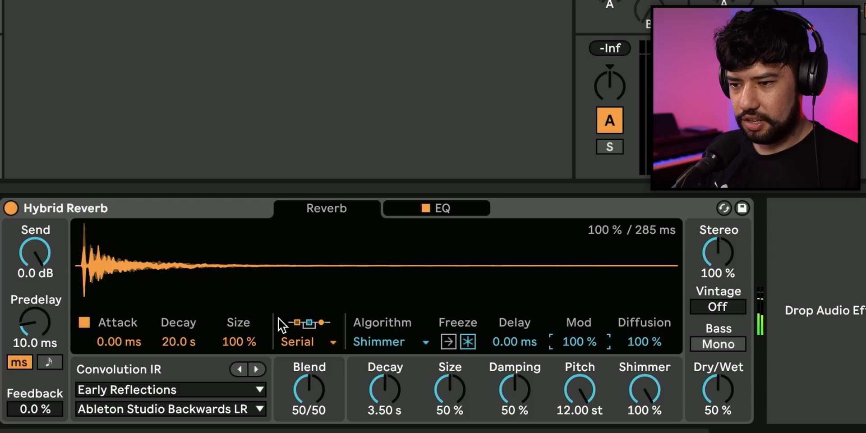
click(256, 369)
click(256, 369)
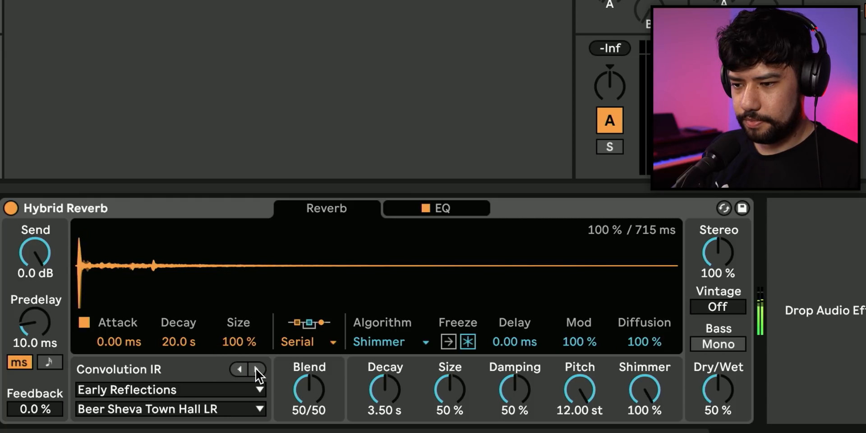
click(461, 340)
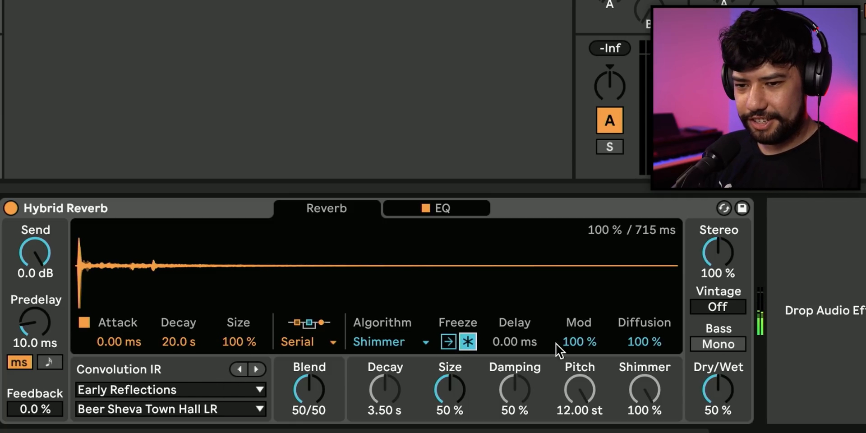
drag(717, 307, 729, 197)
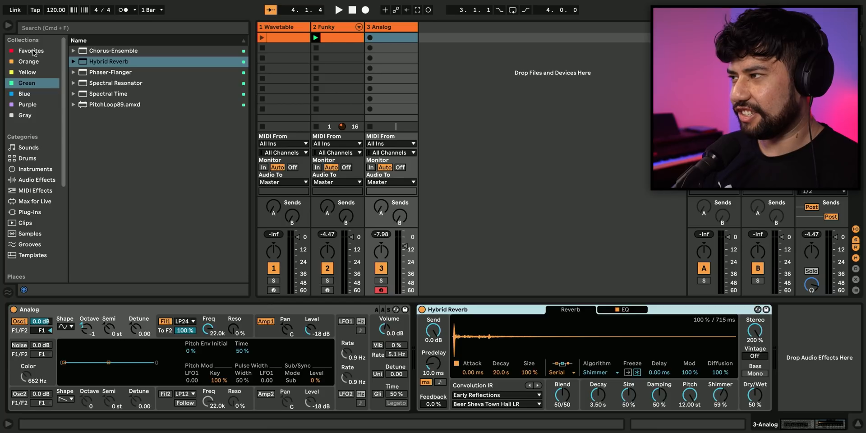
Show the Green collection in the browser and delete the Hybrid Reverb from the Analog track.
click(32, 51)
click(98, 115)
click(27, 83)
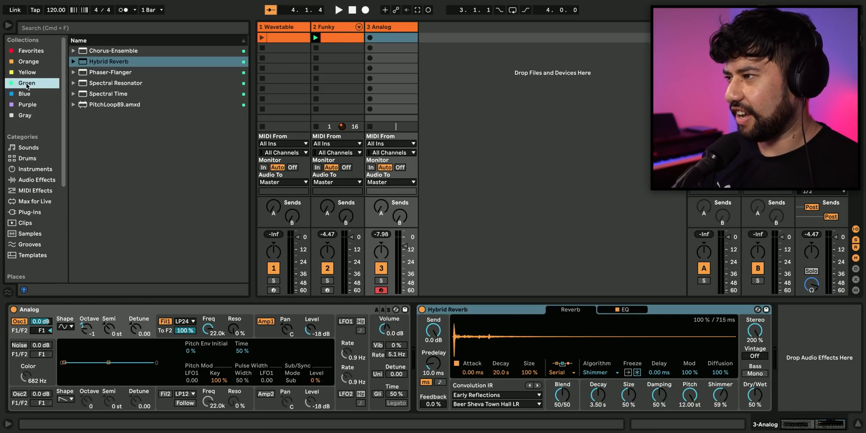
key(Delete)
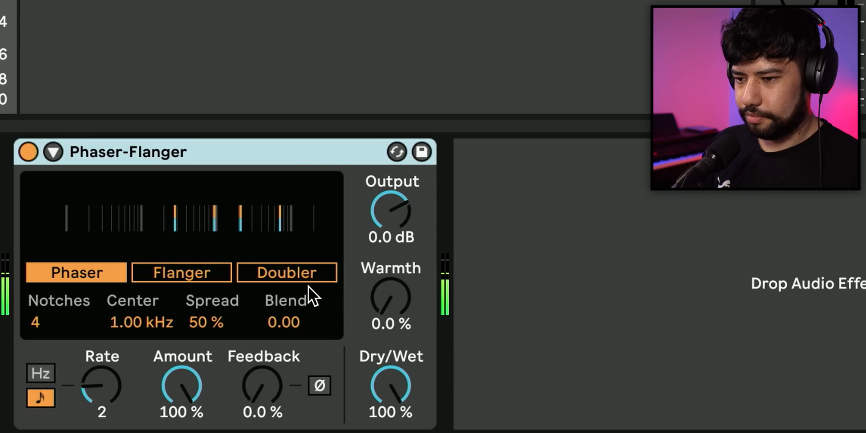
Try the Phaser-Flanger in Flanger mode with 20 ms time, 3/16 rate, 37% amount, 88% feedback and 23% warmth.
click(305, 276)
drag(380, 305, 392, 261)
drag(277, 387, 283, 297)
drag(270, 323, 289, 213)
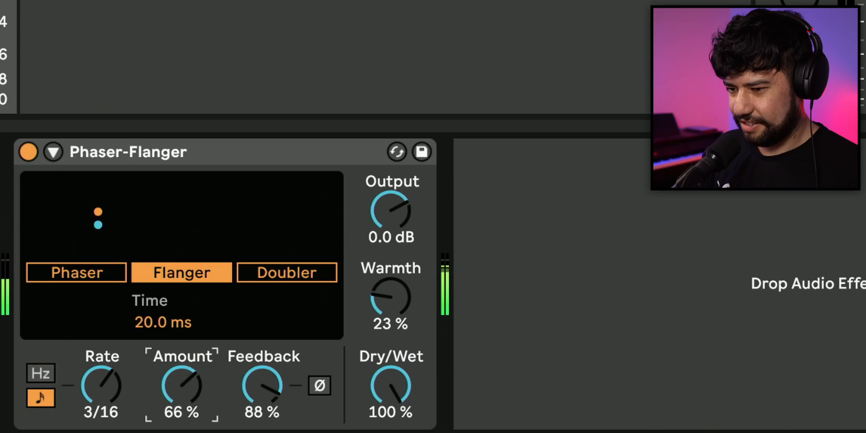
mouse_move(201, 431)
mouse_down()
mouse_move(199, 413)
mouse_move(199, 432)
mouse_up()
mouse_move(181, 385)
mouse_down()
mouse_move(182, 415)
mouse_move(182, 400)
mouse_up()
Switch the Phaser-Flanger to Doubler mode and try a 58.3 ms time with a 60% amount.
click(252, 273)
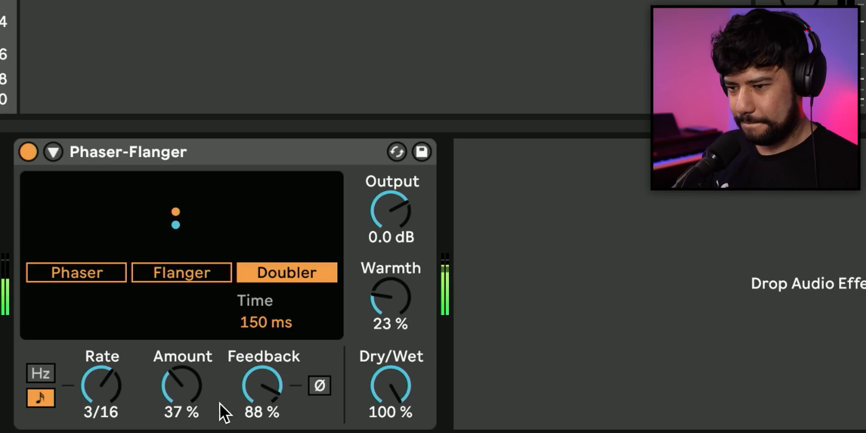
drag(260, 321, 258, 383)
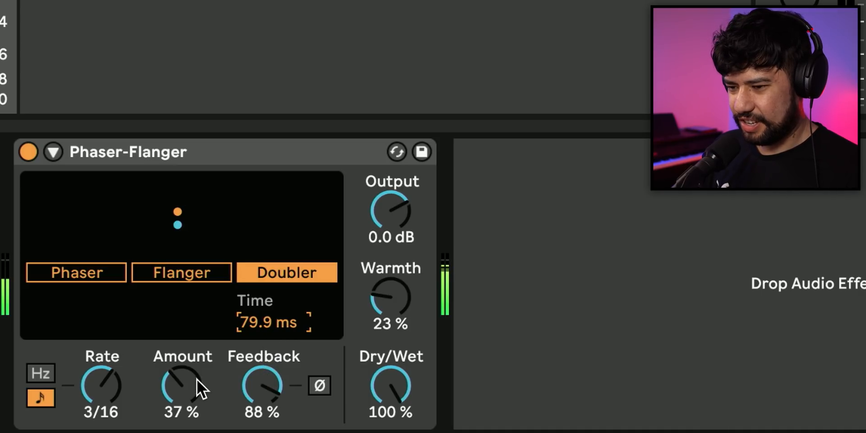
drag(197, 380, 204, 426)
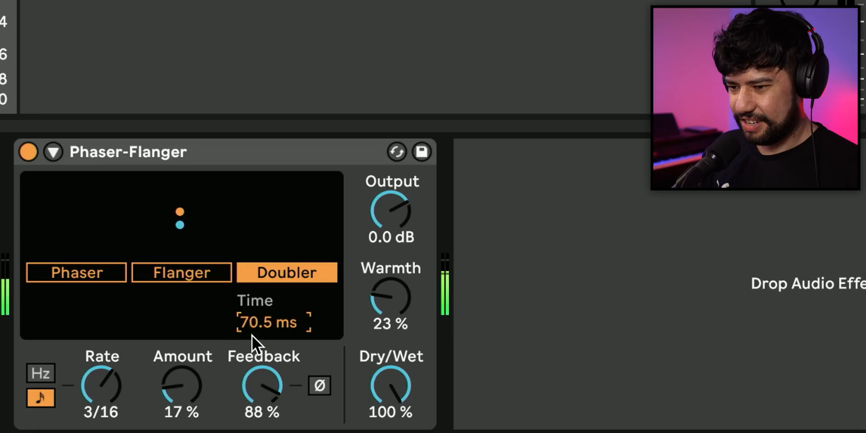
drag(253, 336, 251, 354)
drag(178, 387, 192, 307)
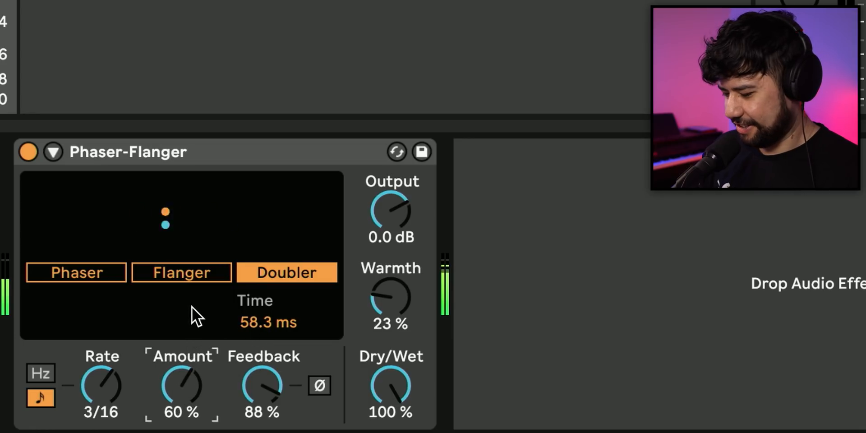
Experiment with the Doubler's modulation, ending on a rate of 2, 63% amount, 96% feedback and 65.1 ms time.
mouse_move(112, 386)
mouse_down()
mouse_move(113, 357)
mouse_move(112, 374)
mouse_up()
drag(189, 387, 189, 393)
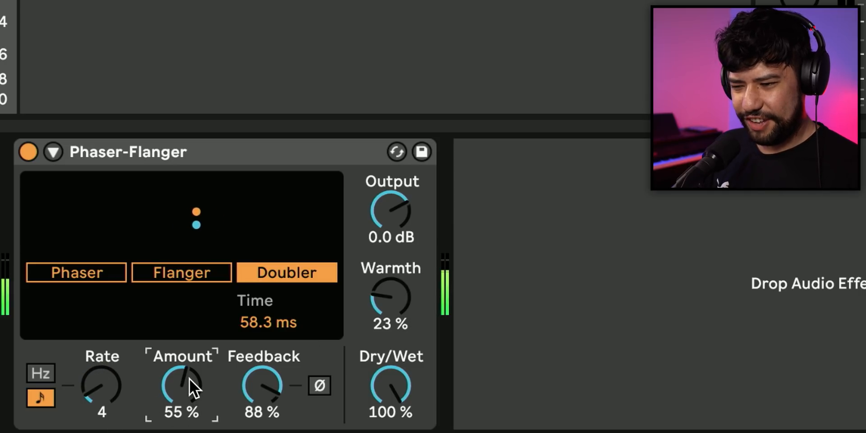
drag(177, 387, 188, 432)
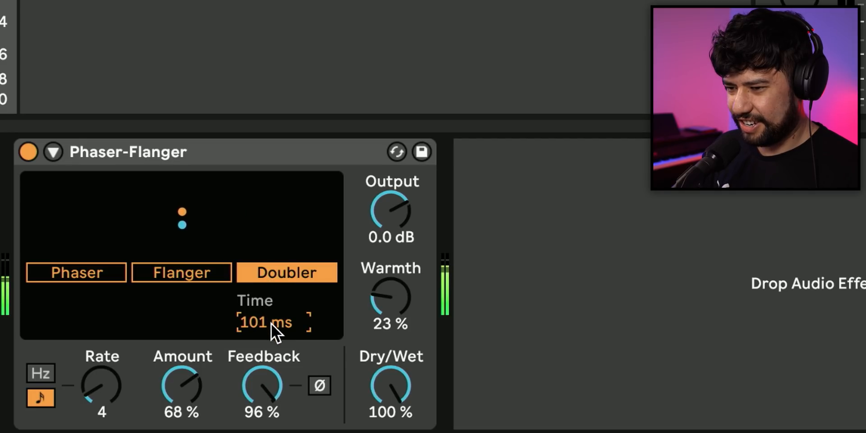
drag(195, 406, 195, 432)
drag(103, 387, 104, 380)
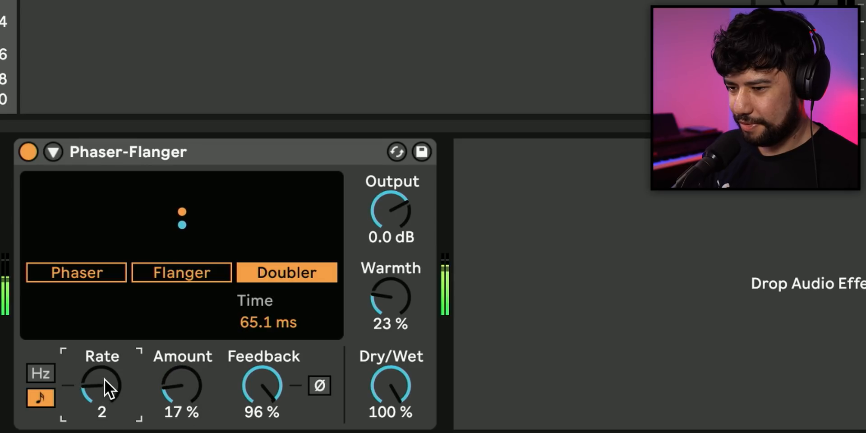
drag(183, 391, 203, 302)
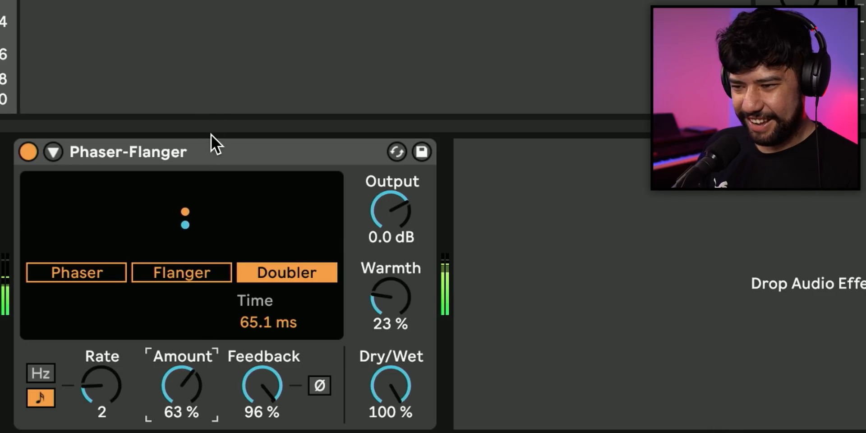
Delete the Phaser-Flanger and add Spectral Time from the Green collection after Analog.
click(211, 156)
key(Delete)
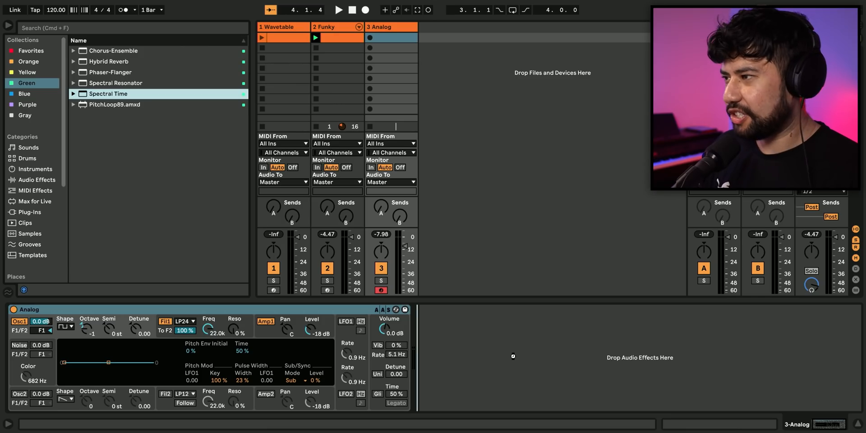
drag(513, 356, 515, 356)
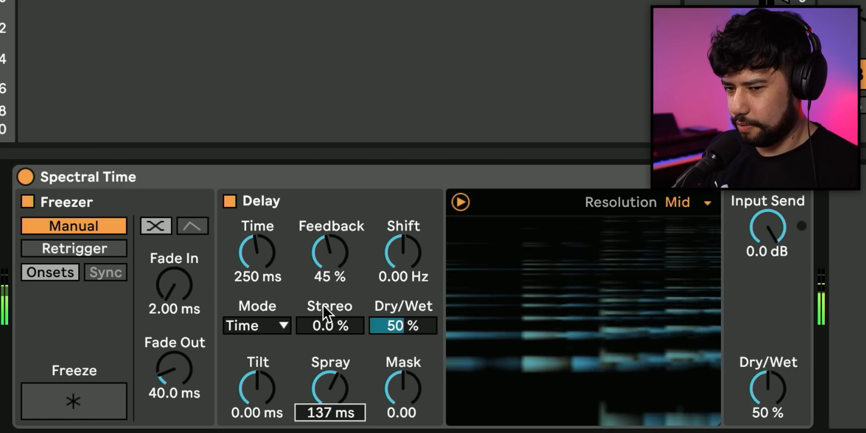
Set Spectral Time to 100% wet, Ultra resolution, 1/4-note delay, 12% feedback, 80% stereo, 428 ms tilt and 29.1 ms spray.
drag(774, 388, 774, 343)
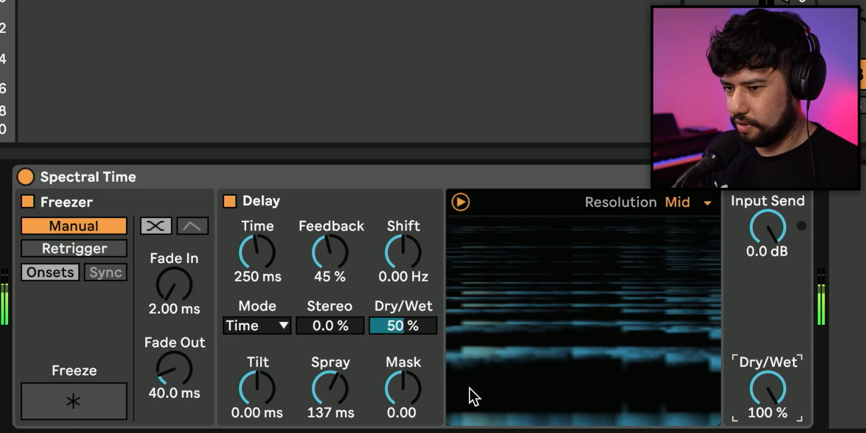
drag(288, 395, 283, 336)
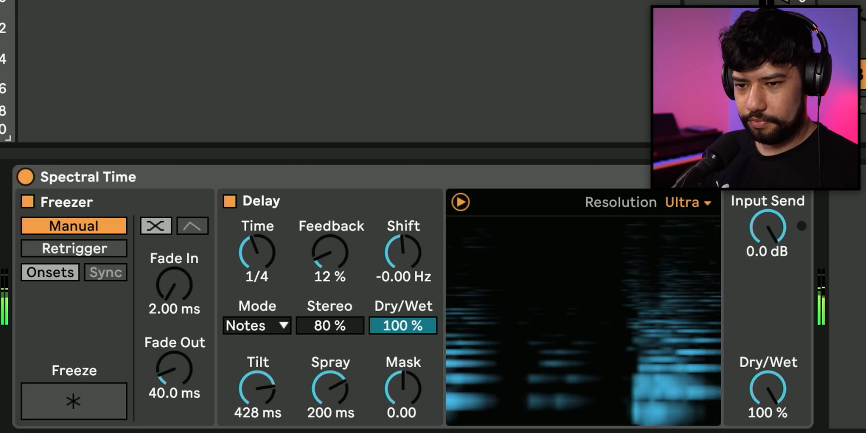
click(465, 177)
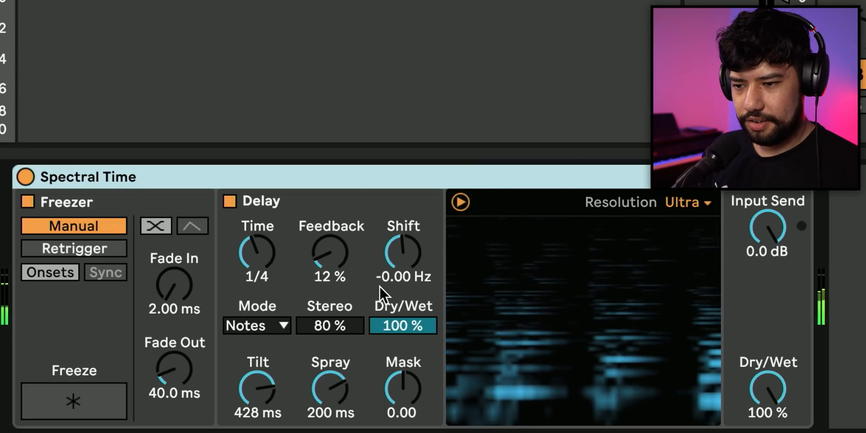
drag(346, 402, 345, 431)
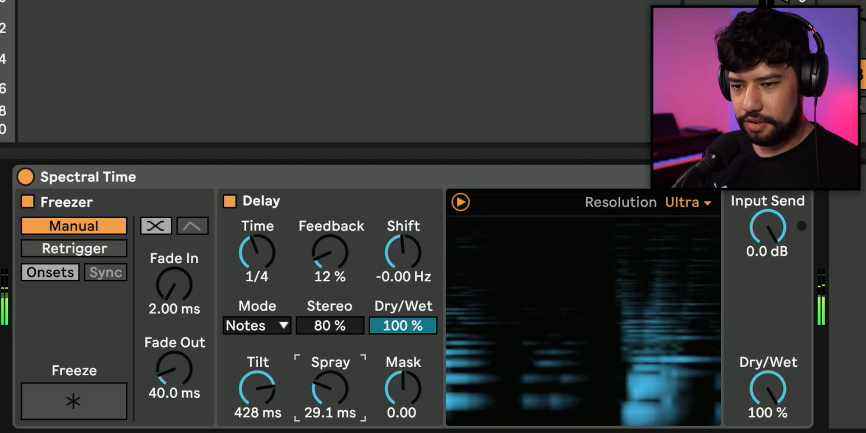
Set Spectral Time's spray to 36.4 ms and replace the device on the Wavetable track with Chorus-Ensemble.
mouse_move(330, 389)
mouse_down()
mouse_move(330, 407)
mouse_move(330, 399)
mouse_up()
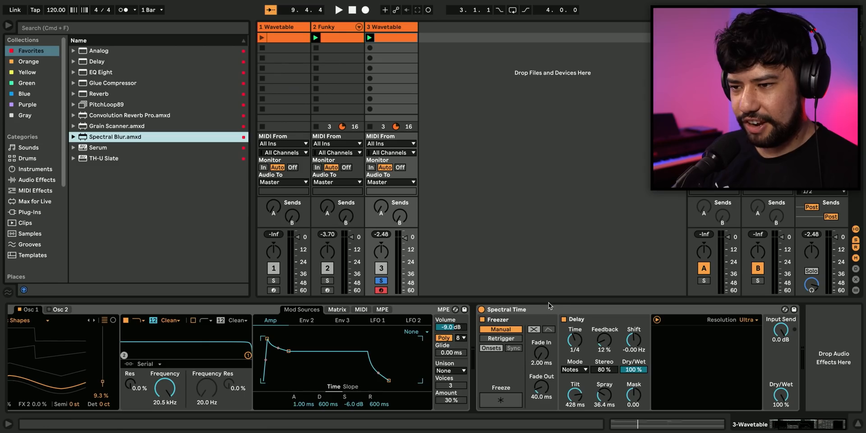
click(548, 311)
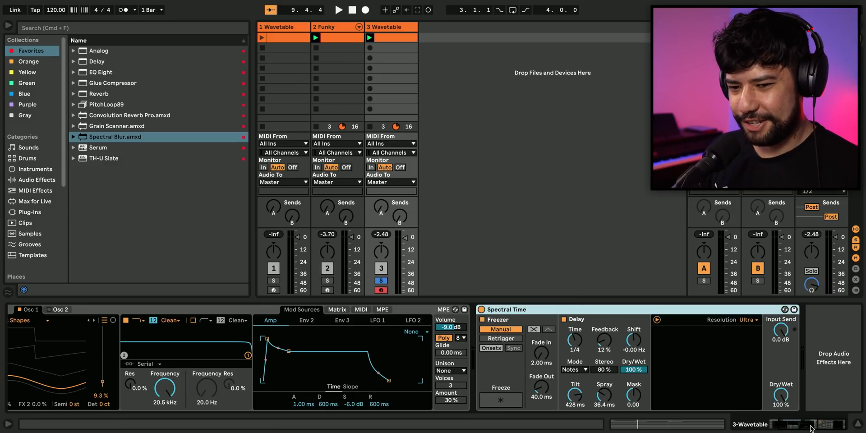
click(811, 428)
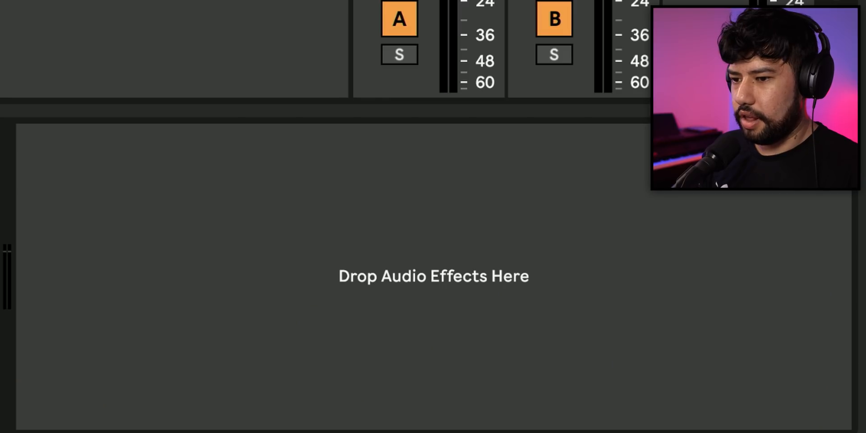
drag(0, 158, 120, 210)
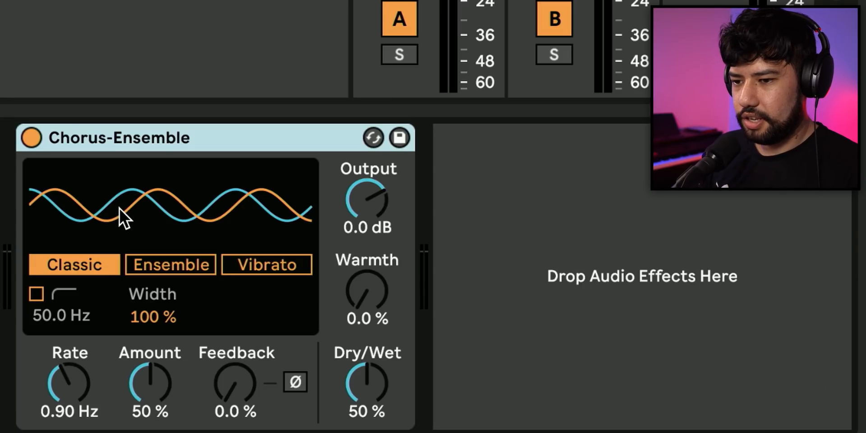
Switch Chorus-Ensemble to Vibrato and try a 1.16 Hz rate with 38% and 75% amounts.
click(292, 263)
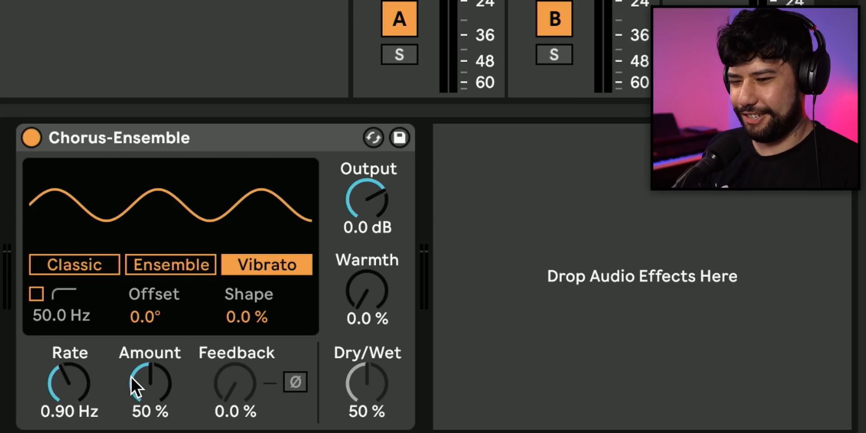
drag(150, 386, 137, 408)
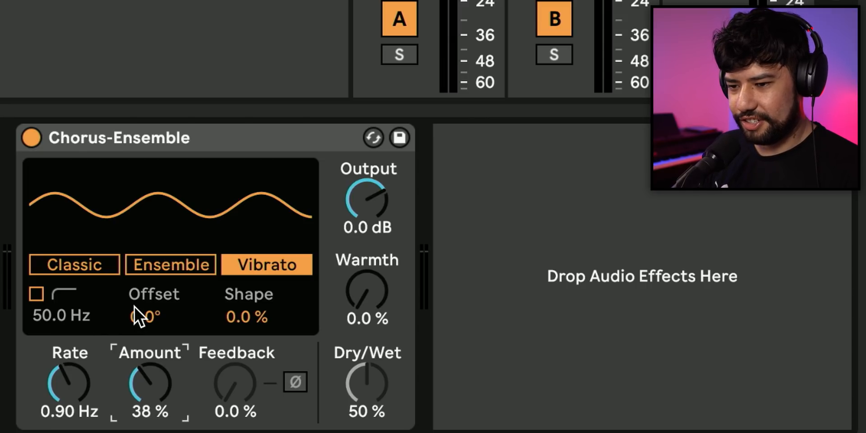
mouse_move(72, 377)
mouse_down()
mouse_move(74, 358)
mouse_move(71, 371)
mouse_up()
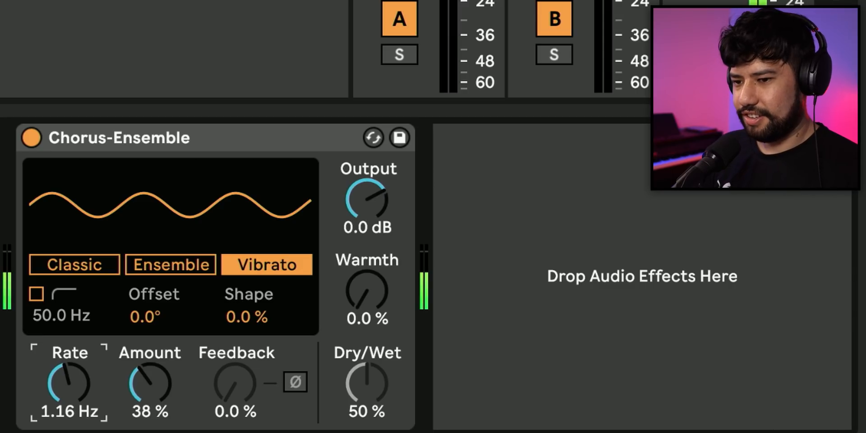
drag(147, 382, 173, 293)
Use Ensemble mode at 0.70 Hz, 83% amount, 59% feedback and 200% width, and bypass the effect briefly to compare.
click(168, 255)
drag(64, 372, 65, 413)
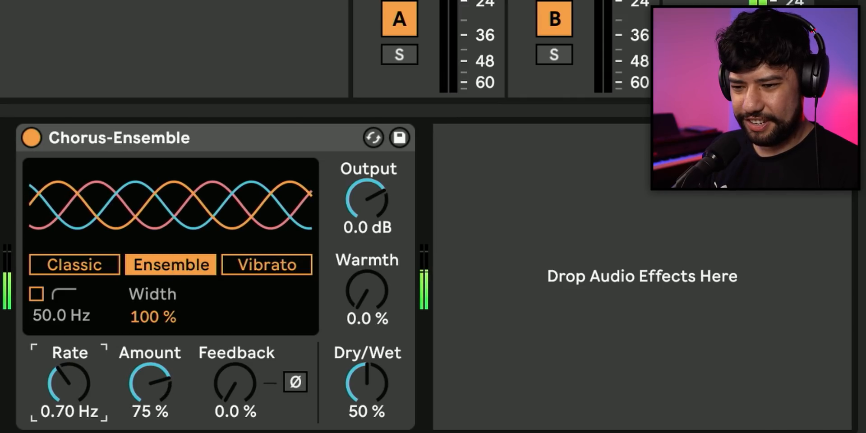
drag(156, 377, 167, 356)
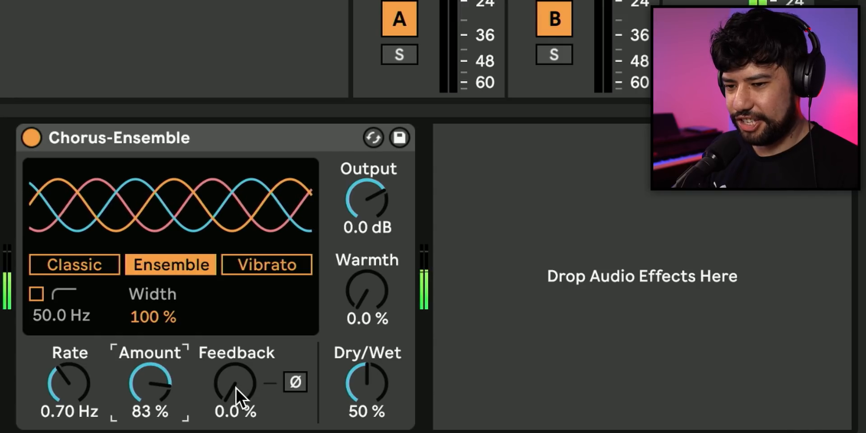
click(31, 138)
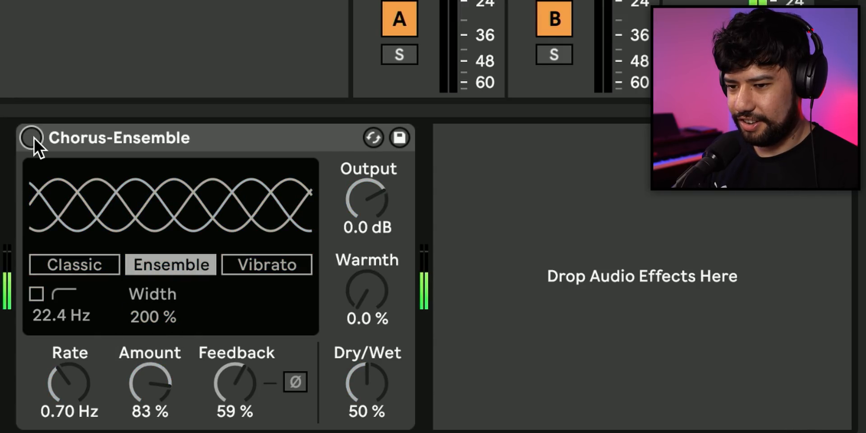
click(33, 138)
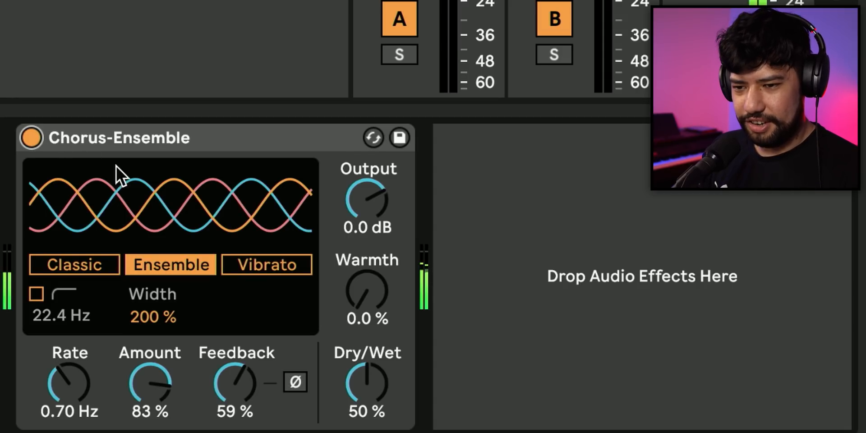
Experiment with the Ensemble modulation, trying rates of 0.15 Hz and 6.77 Hz at 53% amount before lowering rate and amount.
click(167, 358)
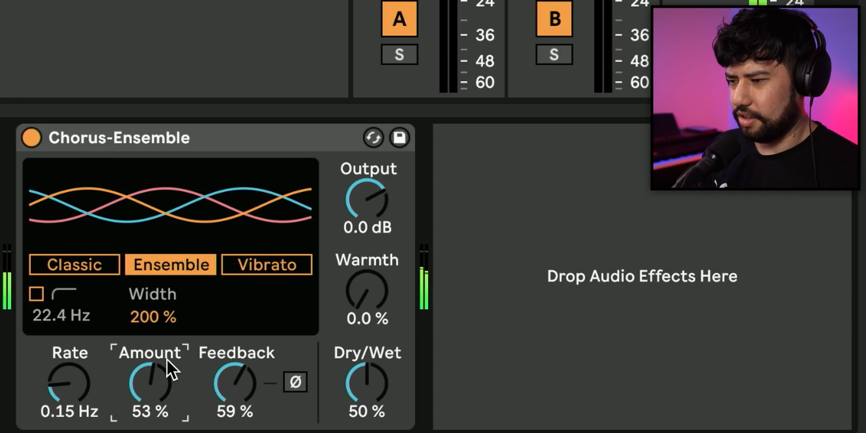
click(220, 136)
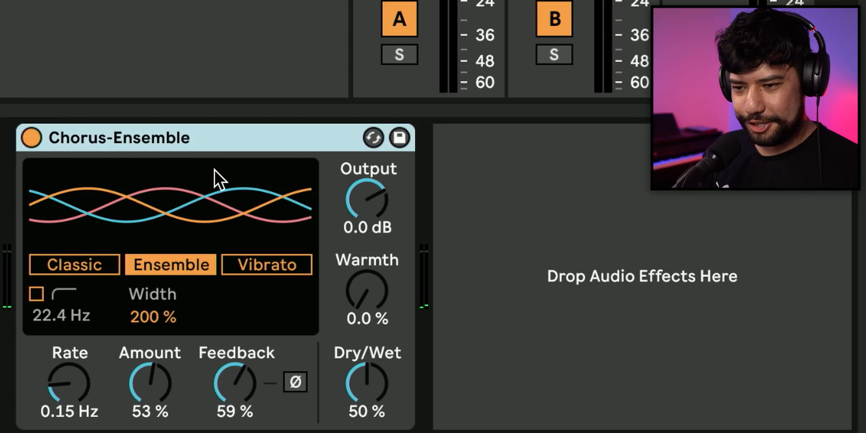
drag(169, 196, 144, 334)
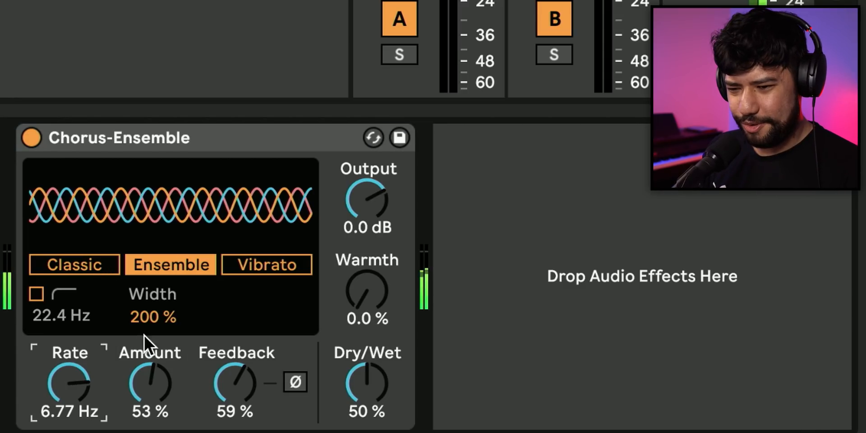
drag(151, 382, 131, 417)
drag(68, 397, 60, 431)
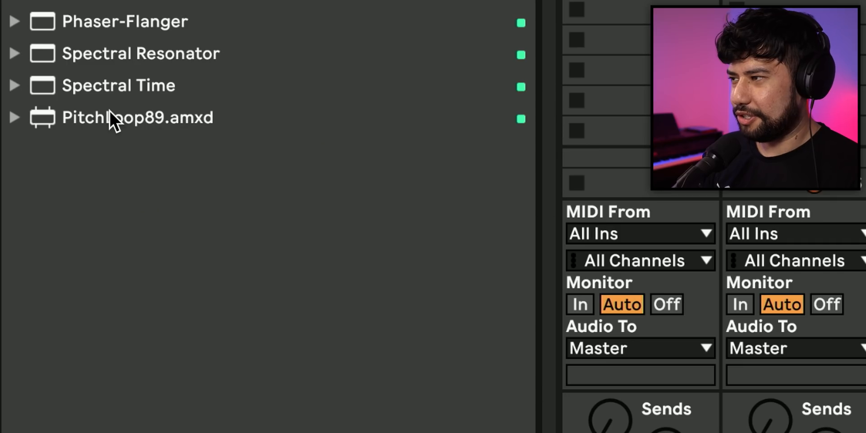
Add PitchLoop89 after Wavetable in place of Chorus-Ensemble and try 35.6% position modulation depth with 24.2% position.
click(103, 118)
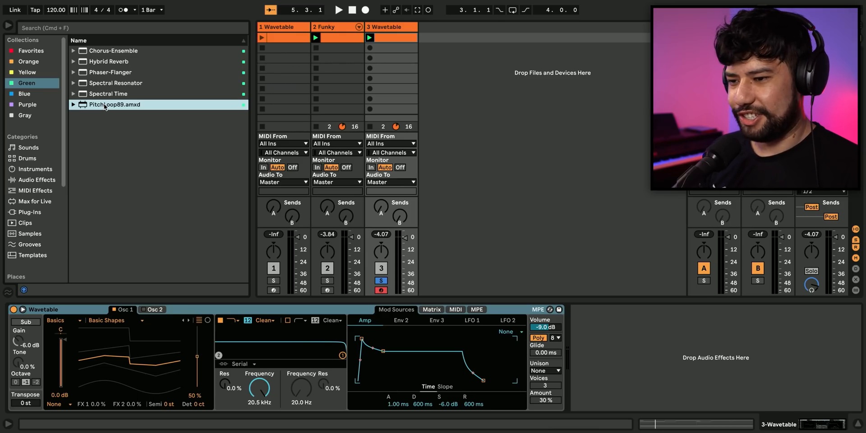
drag(104, 107, 708, 360)
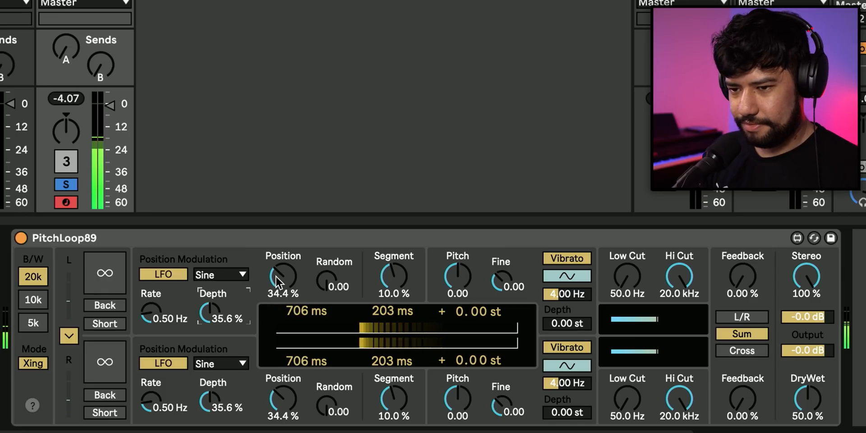
drag(279, 283, 278, 296)
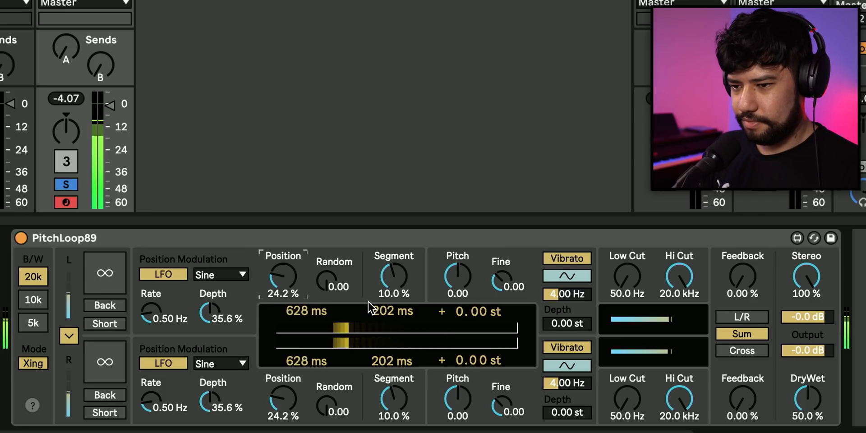
click(200, 238)
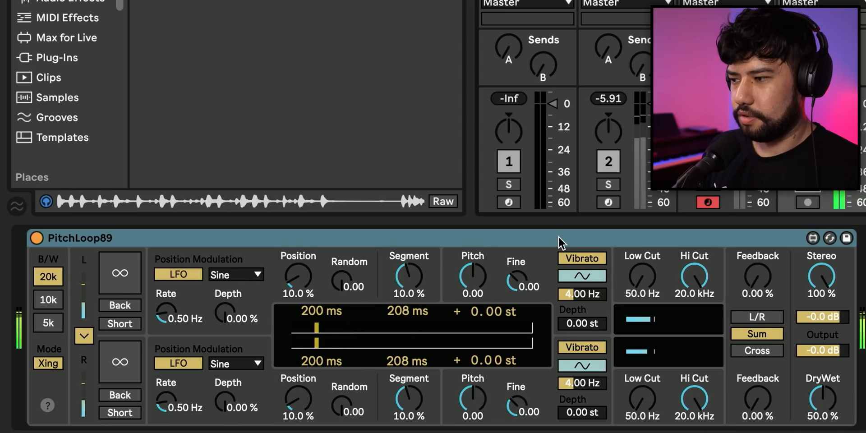
Audition PitchLoop89 presets on the audio track, including Horrific Triad, Minor Triad and Spaced Out.
click(520, 238)
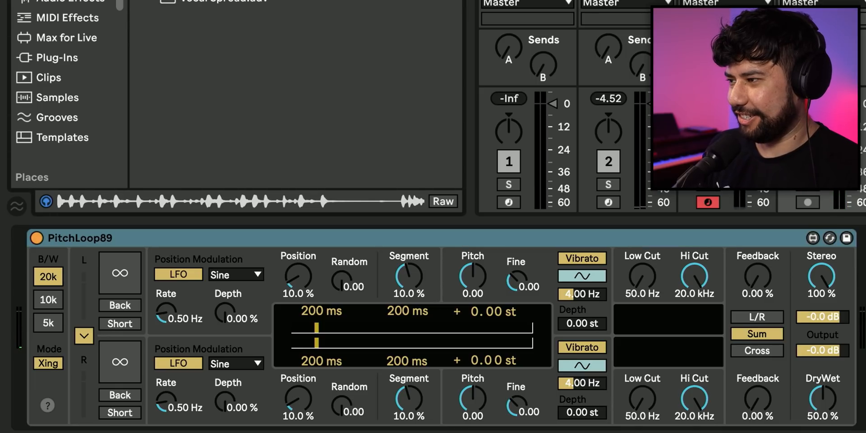
key(Return)
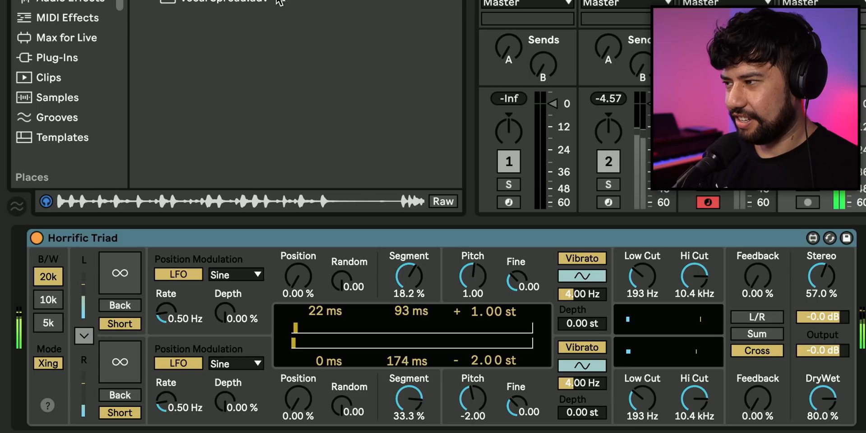
key(Down)
key(Return)
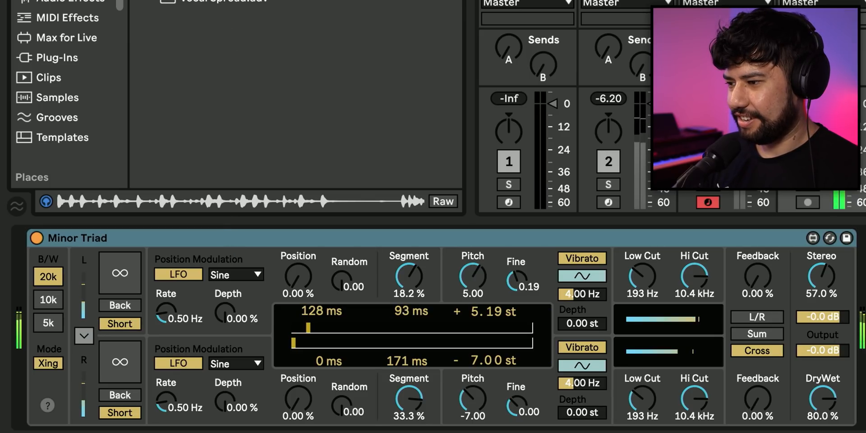
key(Down)
key(Return)
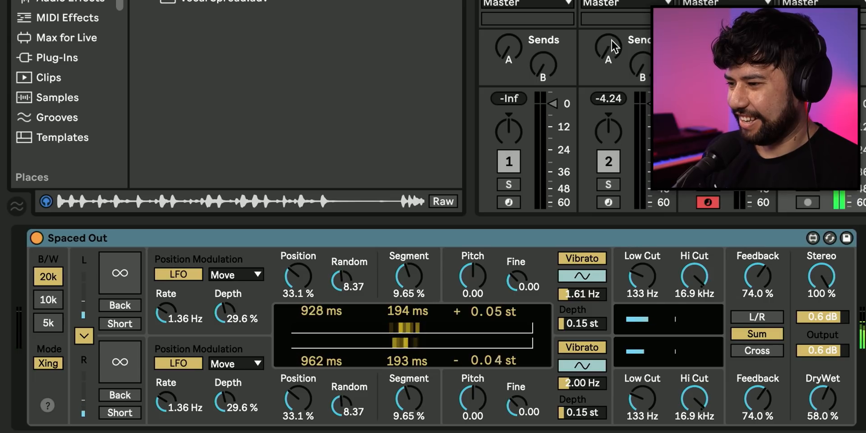
key(Up)
key(Return)
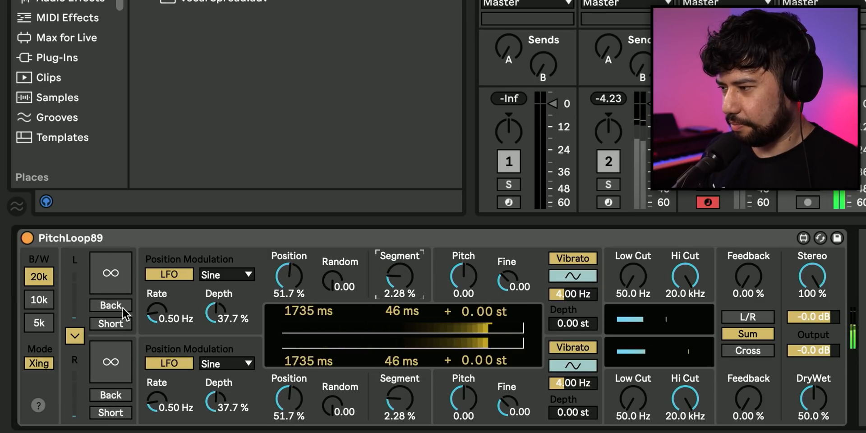
With both PitchLoop89 channels frozen, set position to 45.4%, low cut to 214 Hz and vibrato depth to 0.00 st, and disable the right channel's vibrato.
click(296, 280)
click(632, 288)
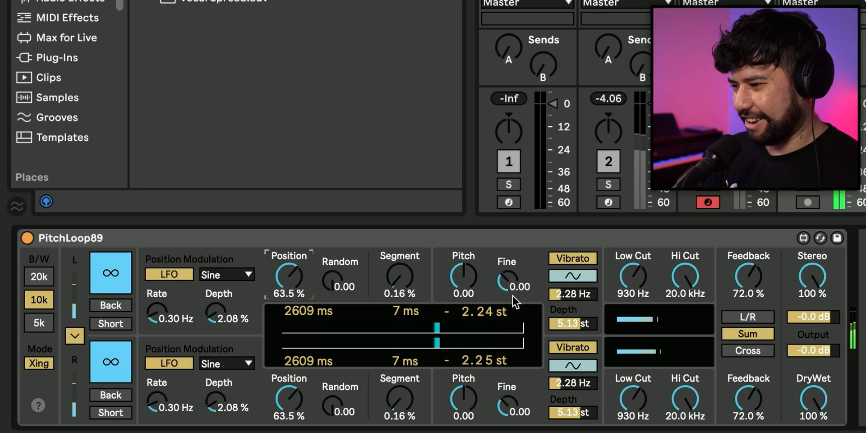
mouse_move(587, 323)
mouse_down()
mouse_move(589, 343)
mouse_move(589, 329)
mouse_up()
click(573, 347)
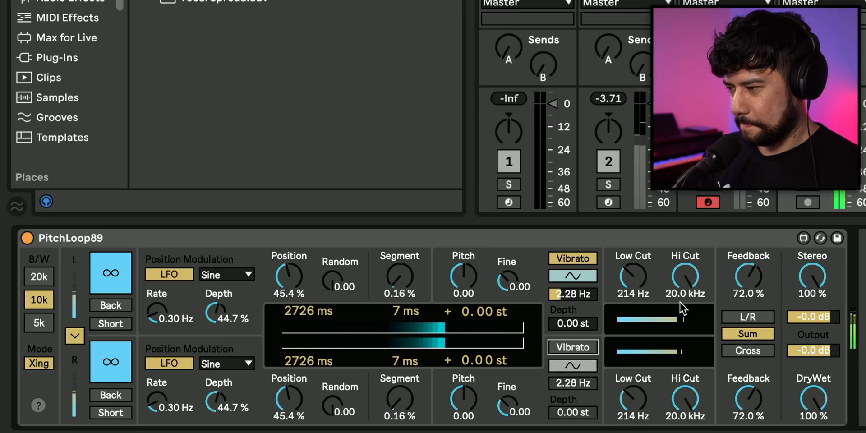
Toggle PitchLoop89's processing mode and both channels' freeze to compare the sound, leaving Xing mode and both freezes on.
click(40, 364)
click(40, 363)
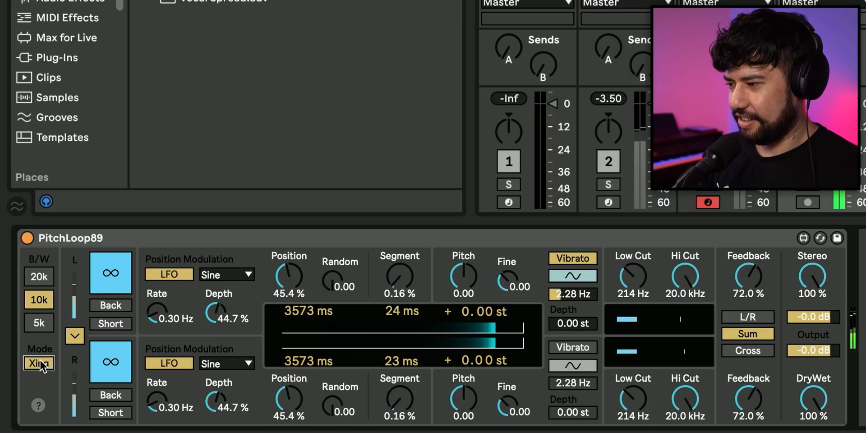
click(120, 372)
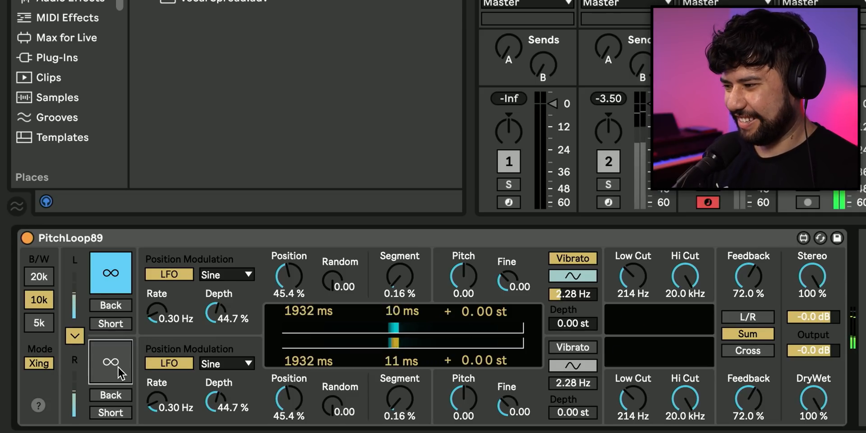
click(110, 274)
click(110, 274)
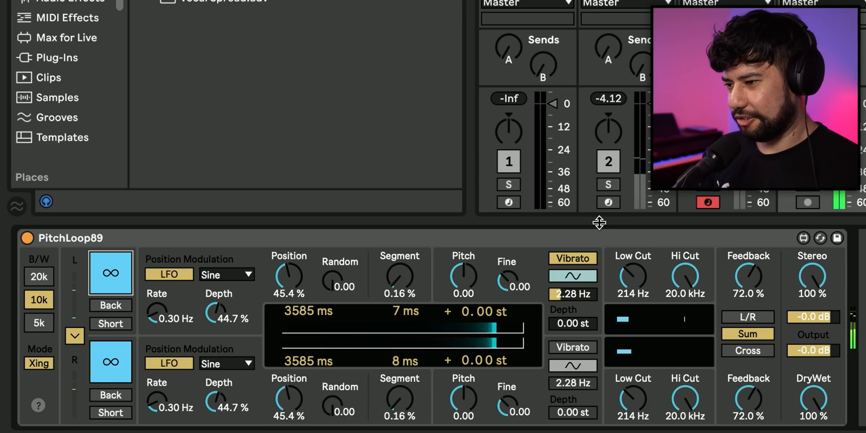
Delete PitchLoop89 from the FD_112_Fx_06a audio track.
click(584, 243)
key(Delete)
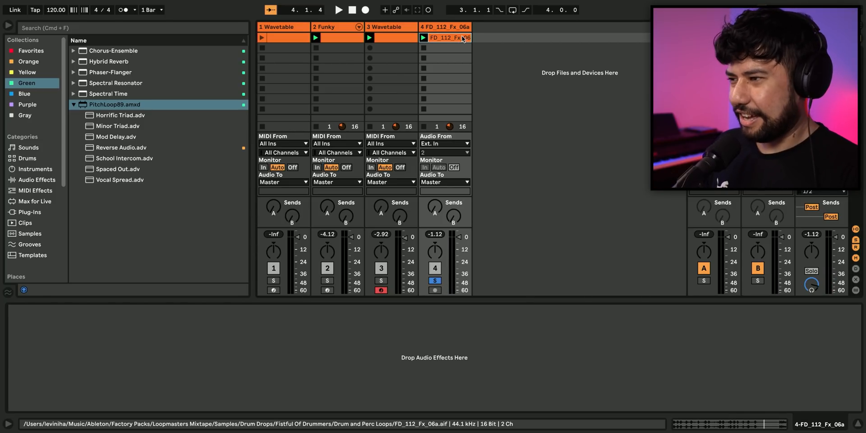
key(Delete)
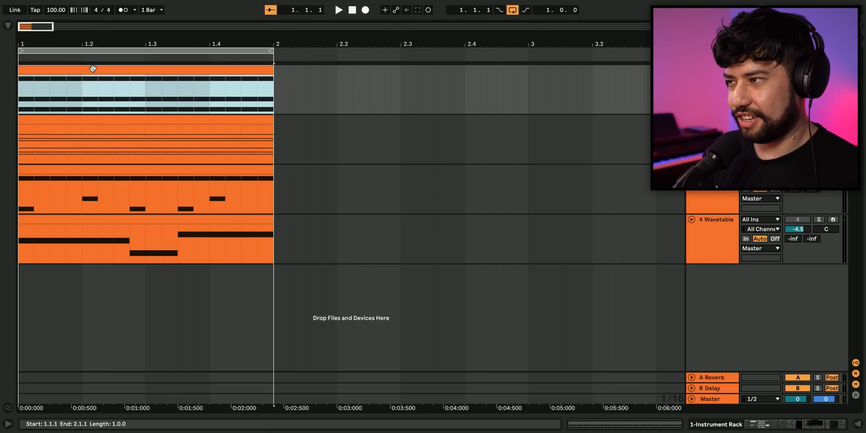
Open the Instrument Rack's drum clip with enlarged Velocity and Probability lanes and select its note markers.
double_click(93, 69)
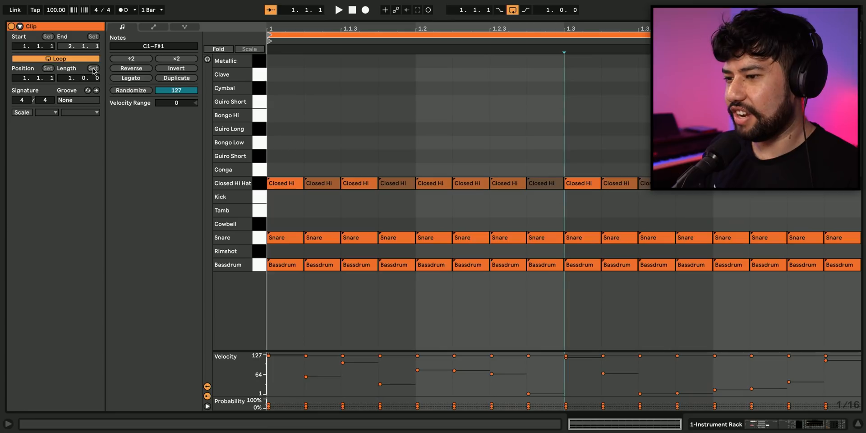
drag(257, 351, 256, 266)
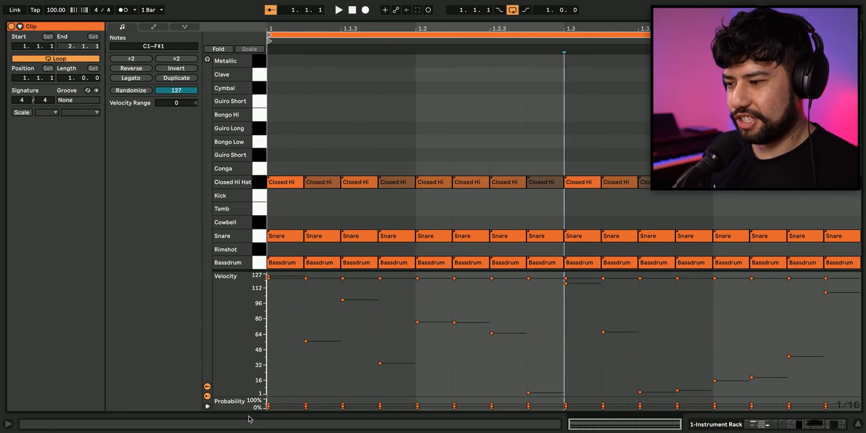
drag(246, 398, 252, 302)
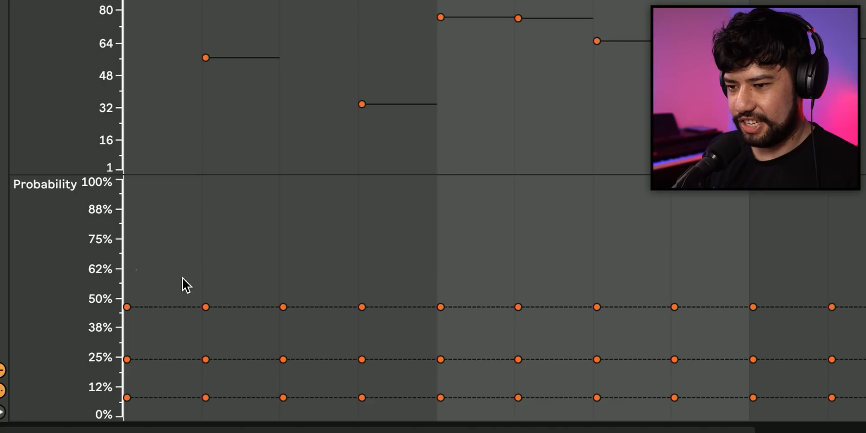
drag(182, 277, 857, 419)
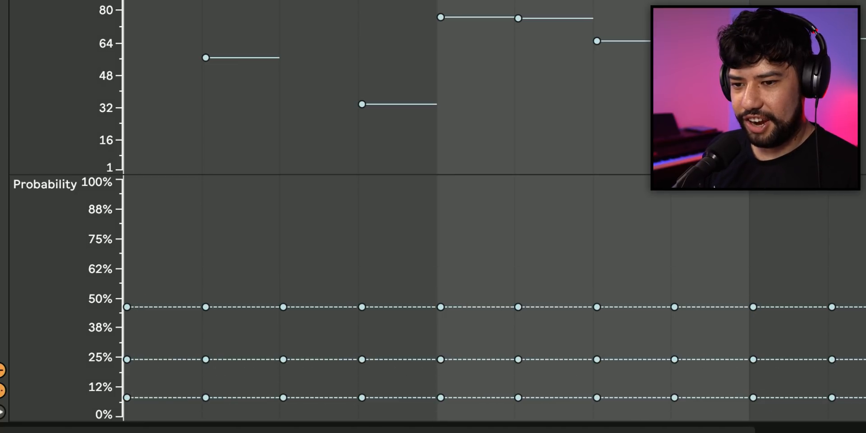
Select the Bassdrum, Snare and Closed Hi Hat notes in turn to compare each row's probability.
click(841, 258)
click(362, 307)
click(193, 305)
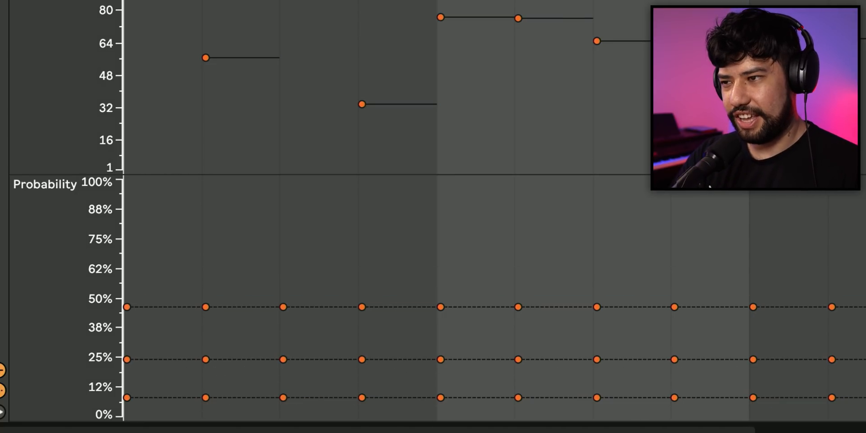
drag(282, 289, 848, 263)
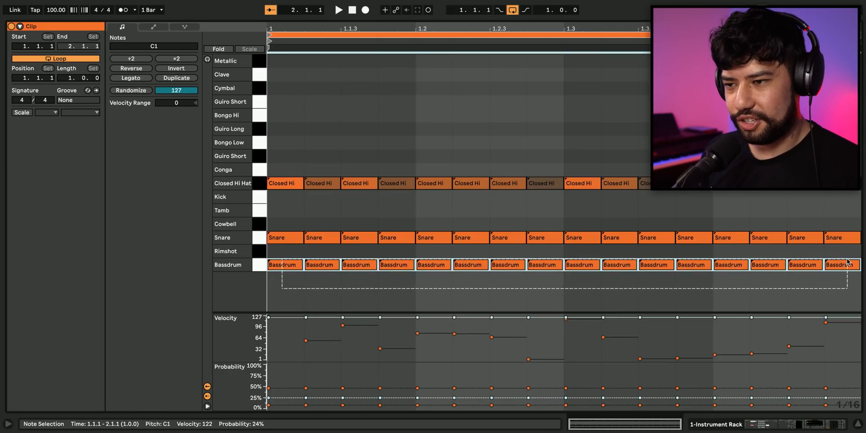
drag(270, 223, 862, 247)
drag(281, 144, 857, 201)
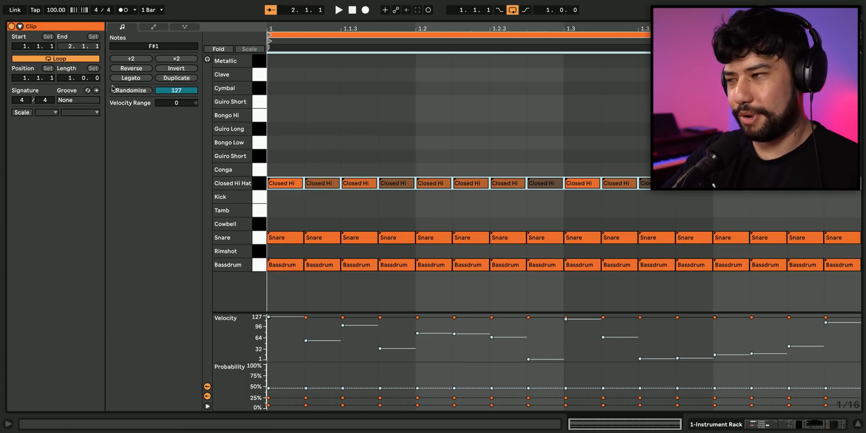
Enlarge the Probability lane, select all Closed Hi Hat notes and play the drum clip.
click(379, 196)
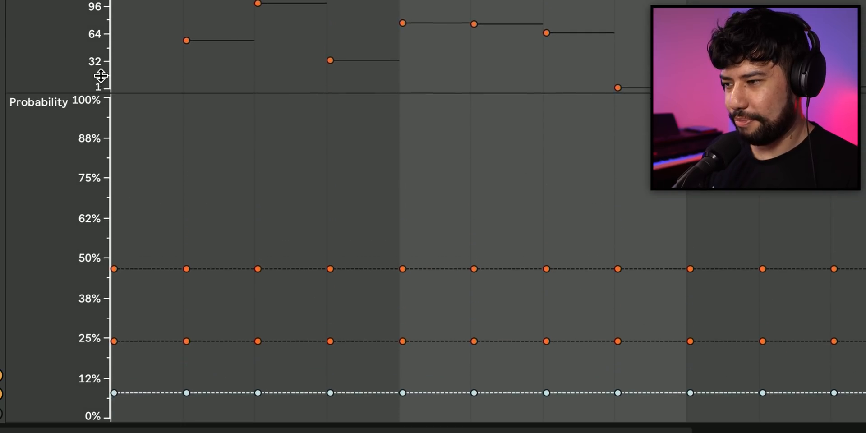
drag(100, 75, 101, 1)
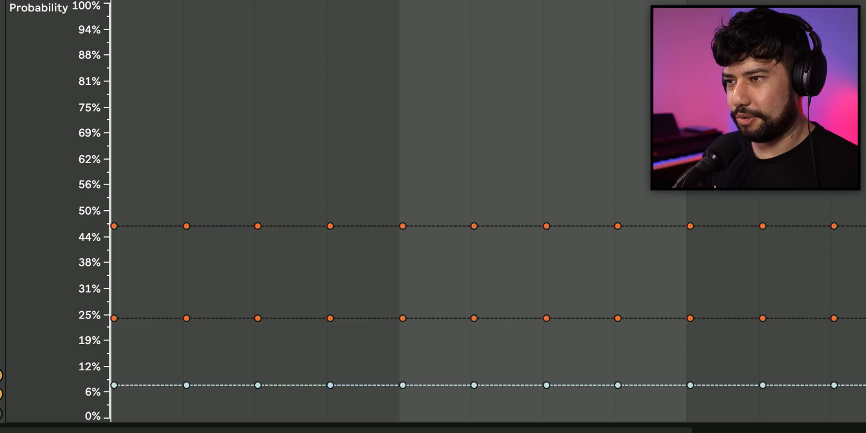
drag(280, 153, 829, 183)
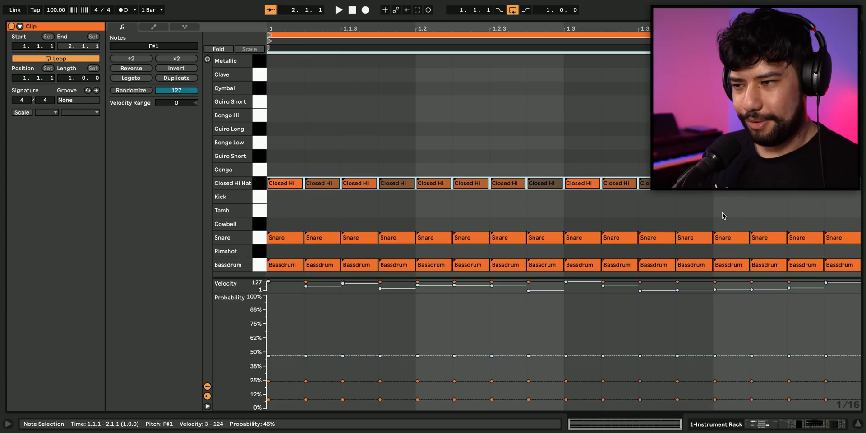
key(space)
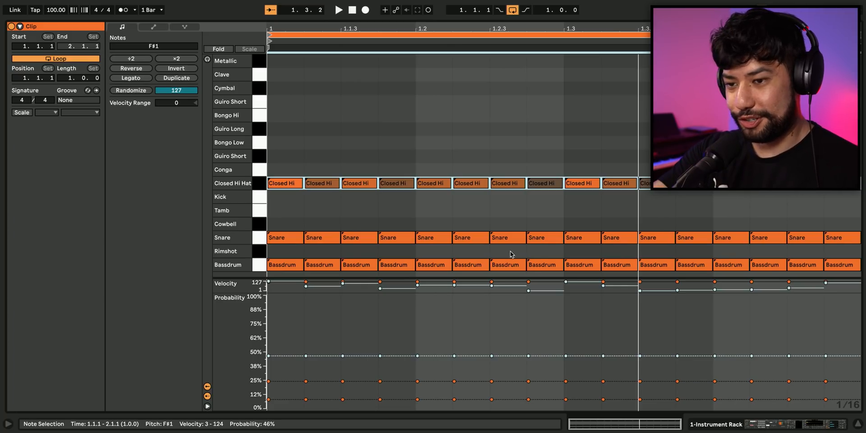
Find the Audio Effect Rack in the Instrument Rack track's device chain, activate it and show its Spectral Resonator.
click(762, 427)
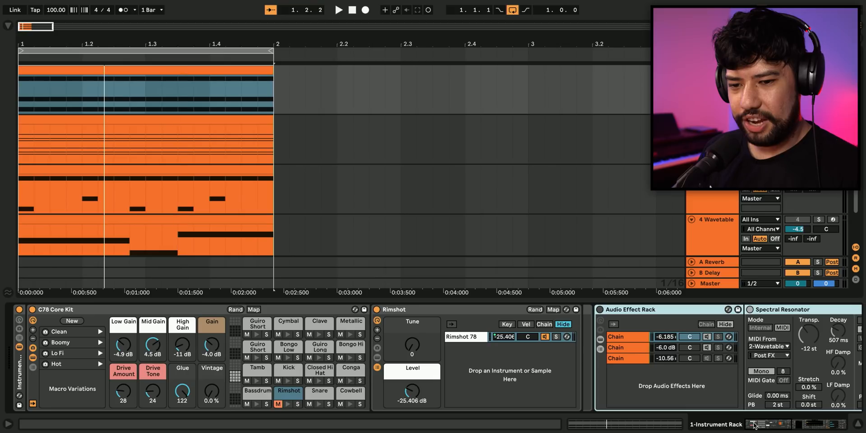
click(776, 427)
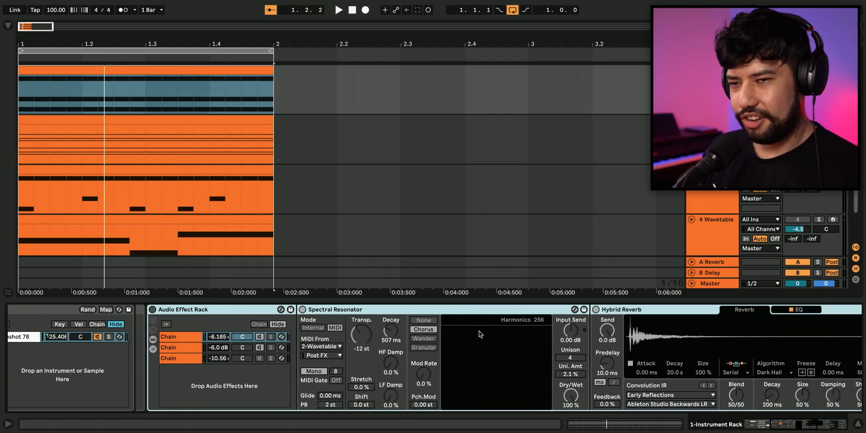
click(153, 310)
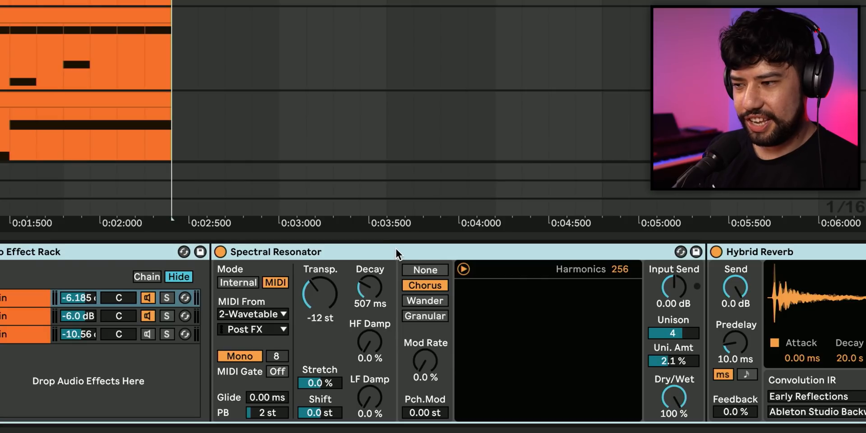
click(396, 248)
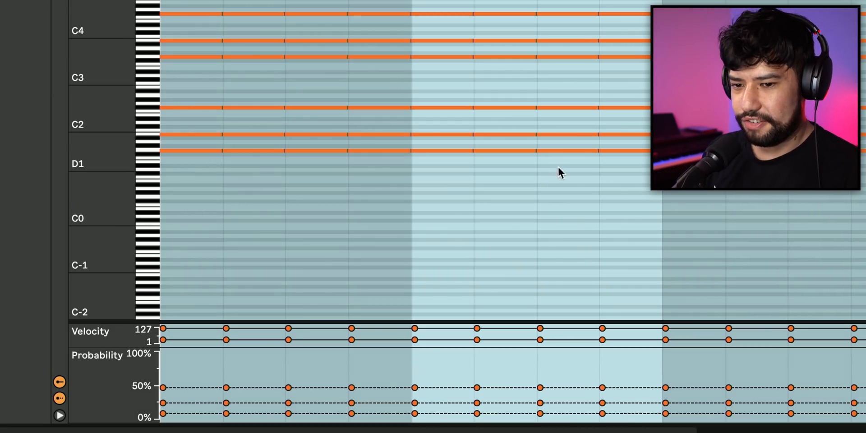
Examine the first-beat notes in the 2-Wavetable clip, and return to the Instrument Rack track's Spectral Resonator.
drag(209, 9, 348, 156)
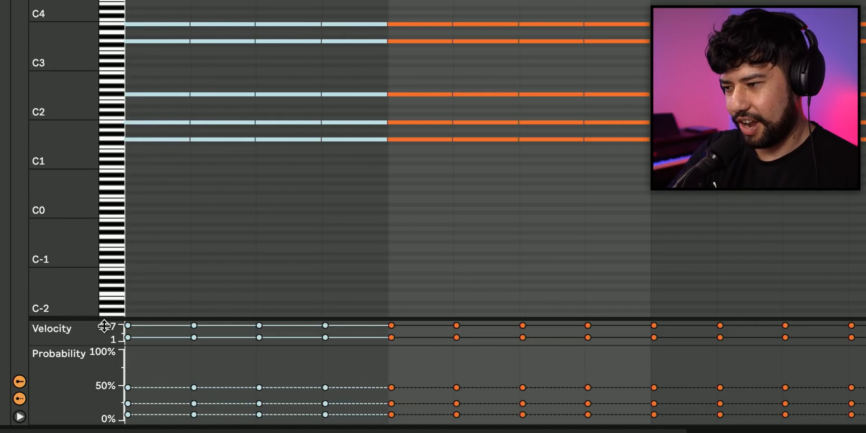
drag(94, 318, 143, 148)
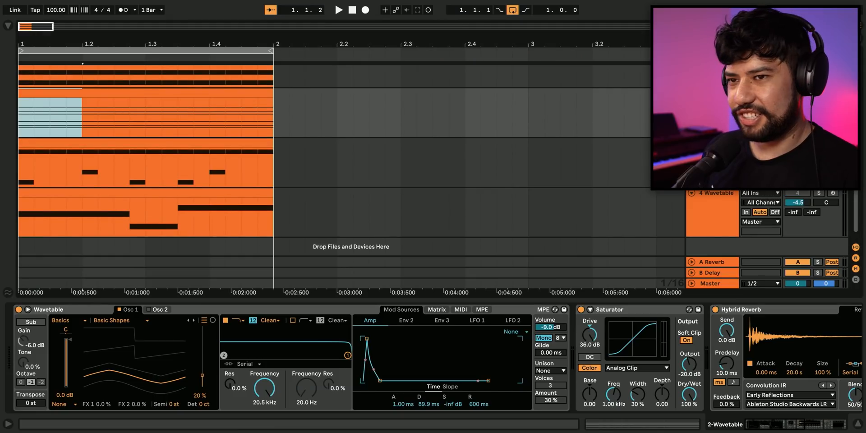
key(Up)
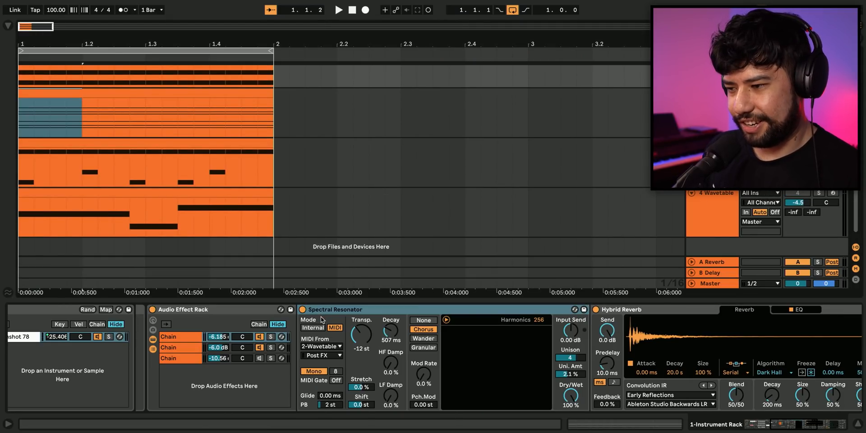
key(Up)
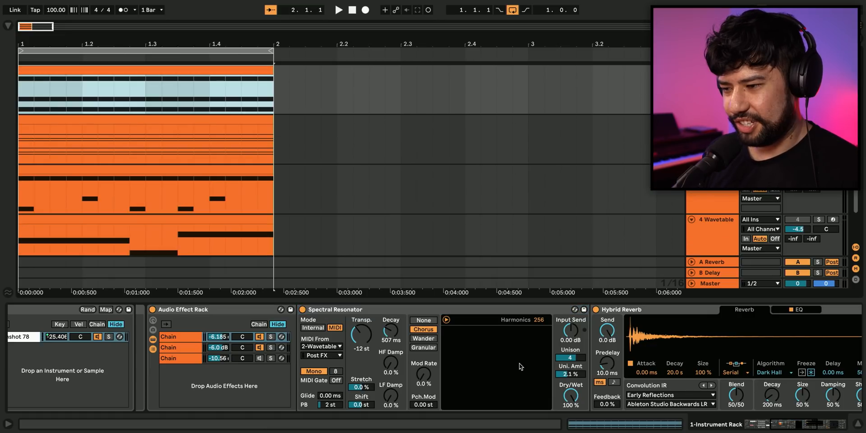
drag(790, 428, 751, 428)
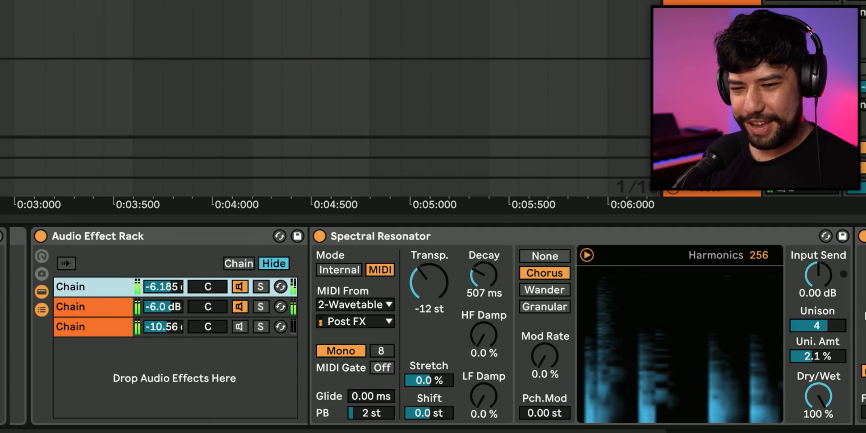
Audition Spectral Resonator with decay at 796 ms and Granular modulation at a 22% rate, and switch modulation to None.
scroll(433, 325, right, 4)
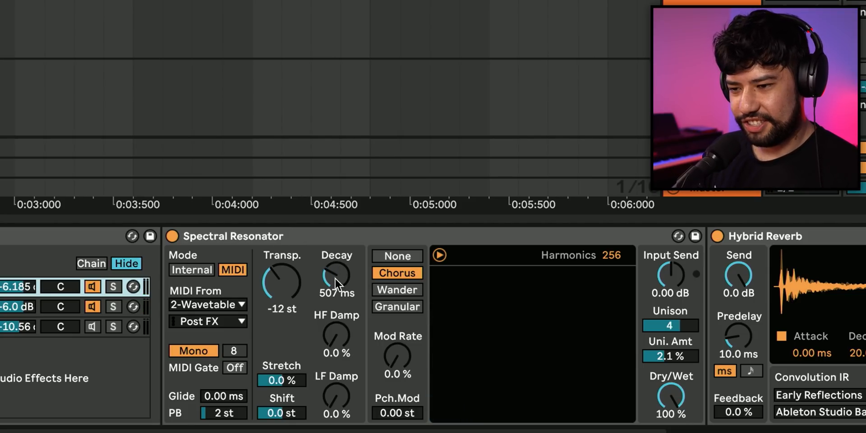
drag(334, 271, 336, 302)
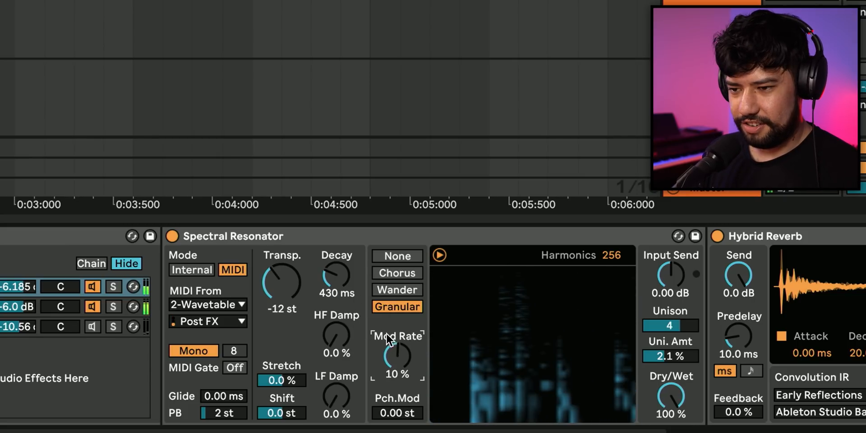
drag(335, 276, 332, 267)
drag(399, 360, 401, 354)
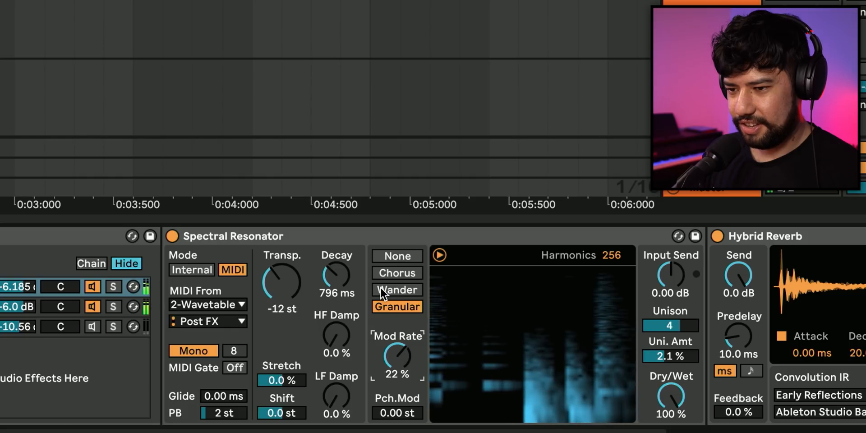
click(395, 255)
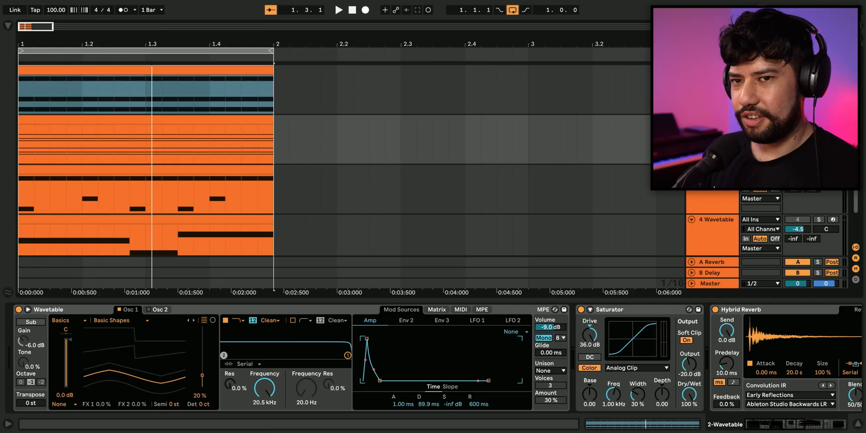
On the 2-Wavetable track, set oscillator 1's wavetable position to 25% and review its Hybrid Reverb and Compressor during playback.
click(209, 116)
drag(202, 376, 202, 374)
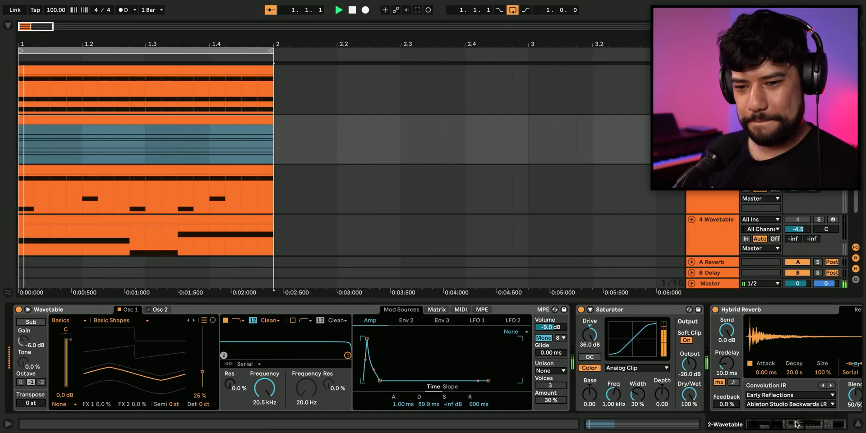
click(816, 425)
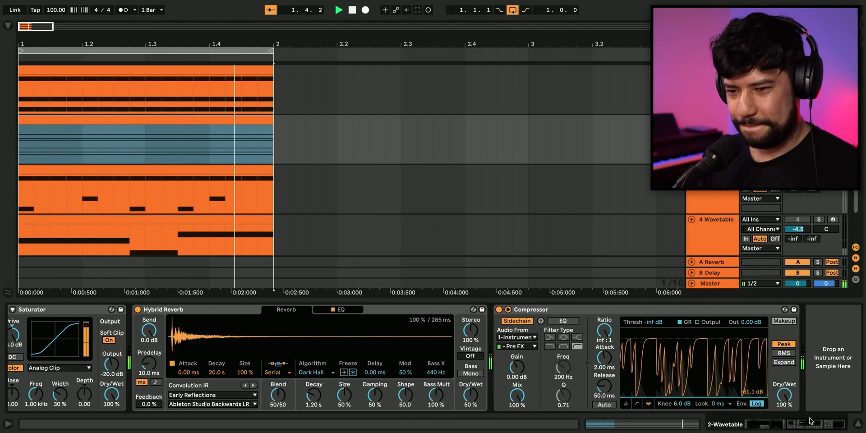
click(386, 149)
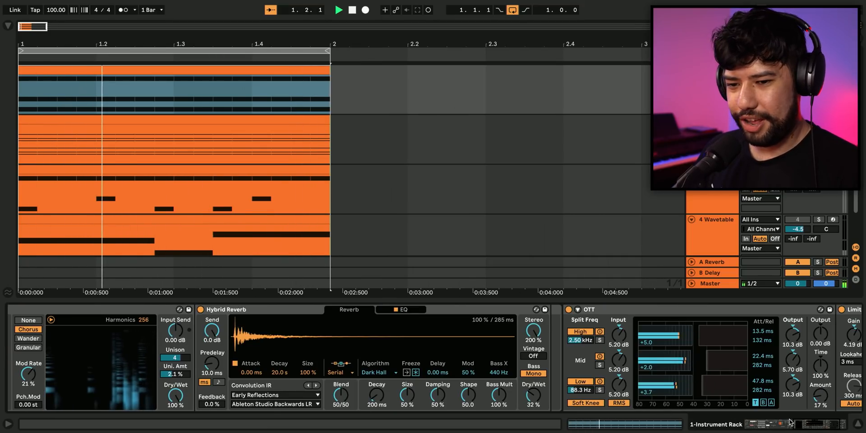
Duplicate the Audio Effect Rack's first chain and set the copy's Spectral Resonator to 0 st transpose, 1.19 s decay and 2 unison voices.
drag(804, 426, 774, 426)
drag(142, 337, 163, 376)
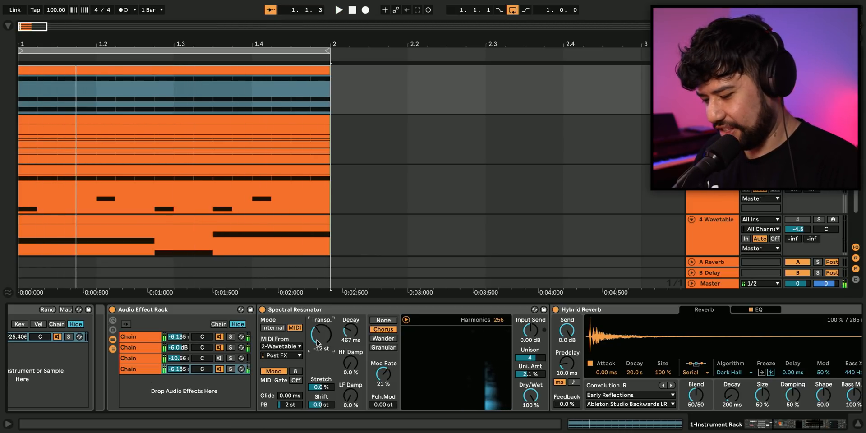
drag(317, 343, 352, 316)
key(space)
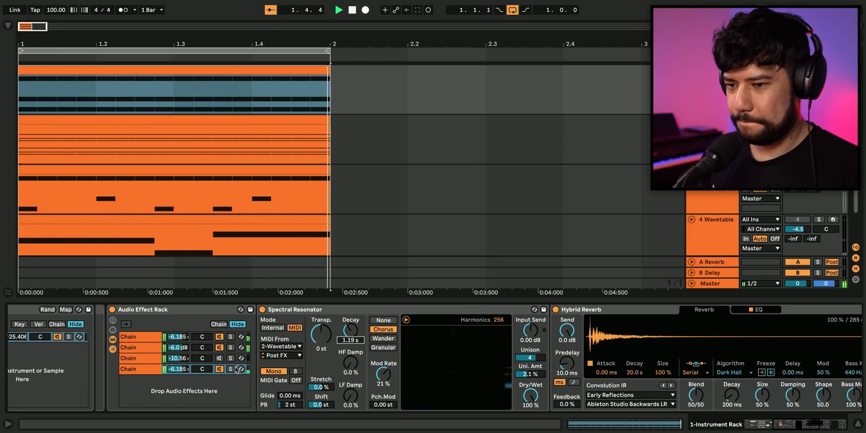
click(531, 358)
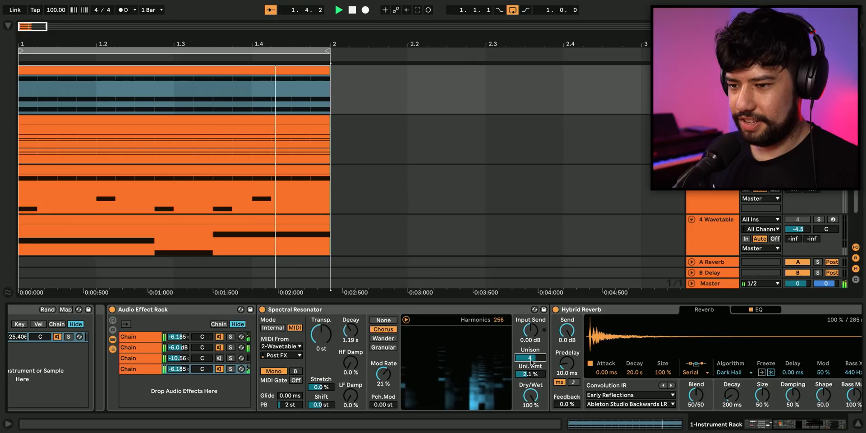
drag(531, 361, 532, 375)
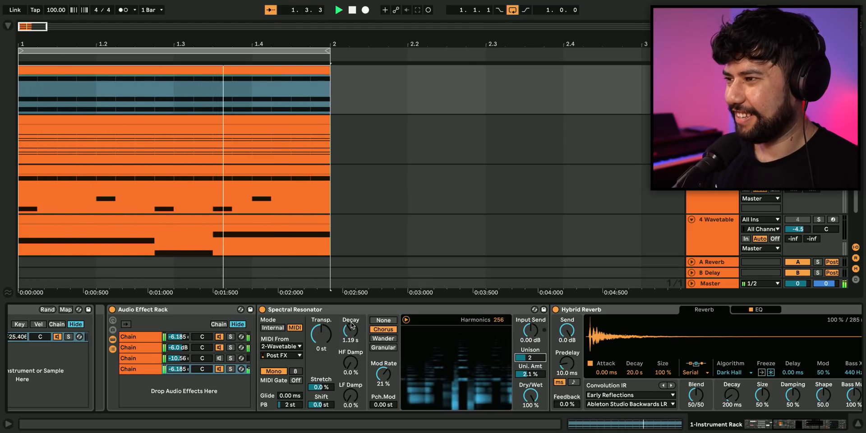
Reopen the Instrument Rack's drum clip and examine the velocity markers of the second and third hi-hat notes.
click(239, 65)
key(ctrl+alt+l)
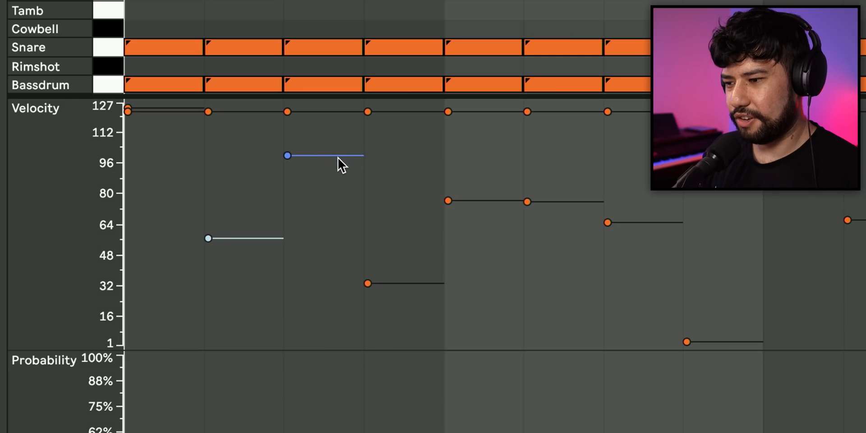
drag(337, 158, 359, 234)
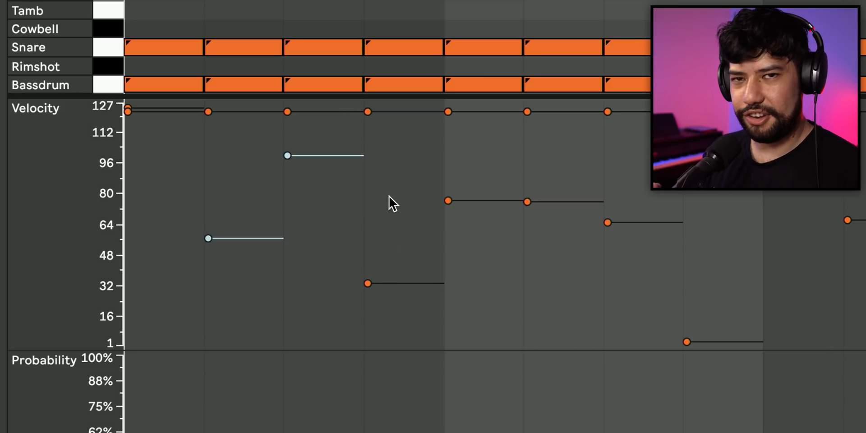
click(373, 204)
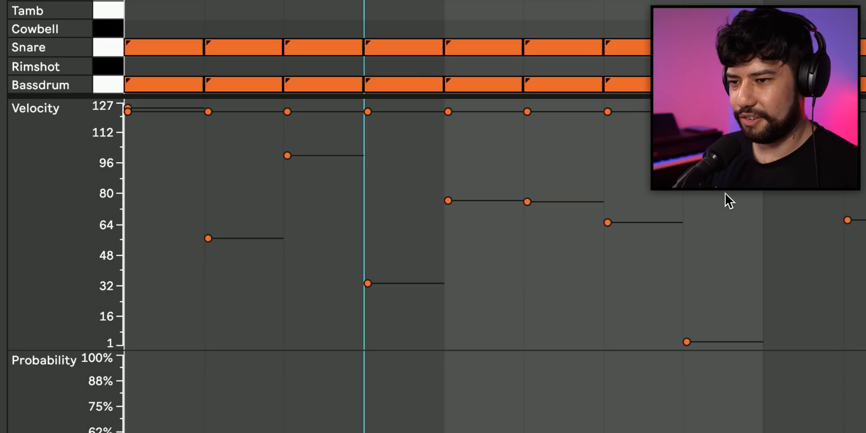